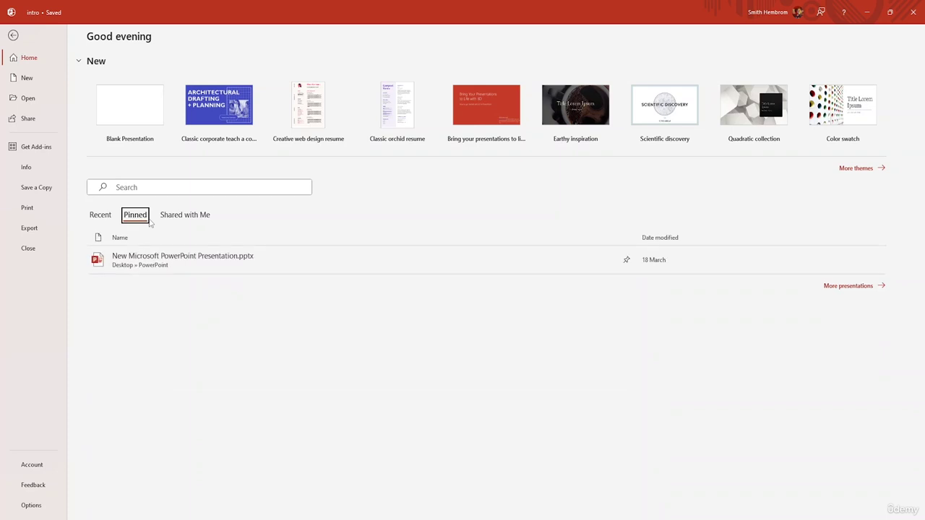
Check the shared and pinned file lists, then pin Presentation.pptx from the recent files
left_click(202, 216)
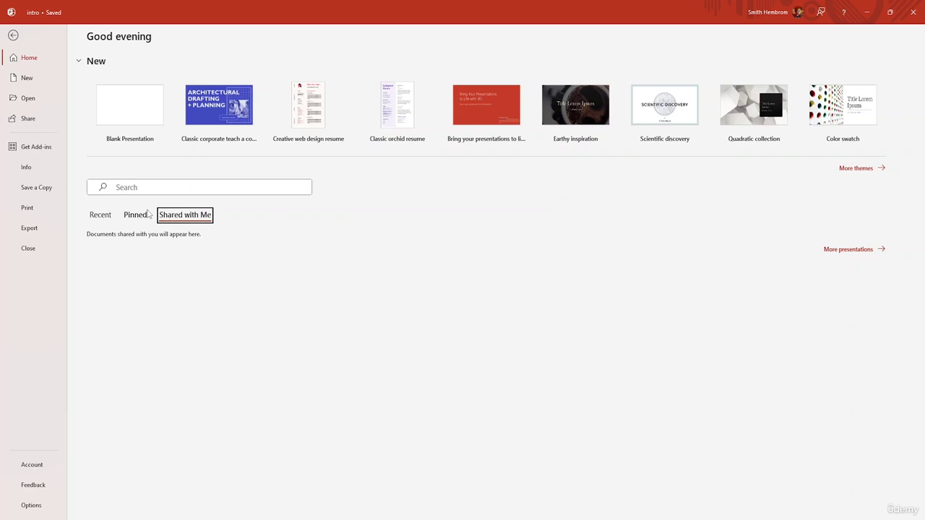
left_click(137, 215)
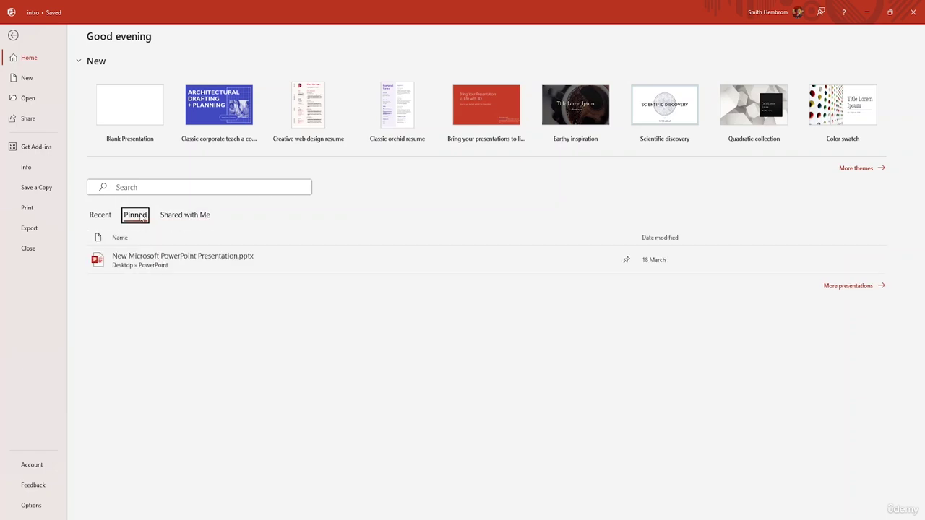
left_click(100, 215)
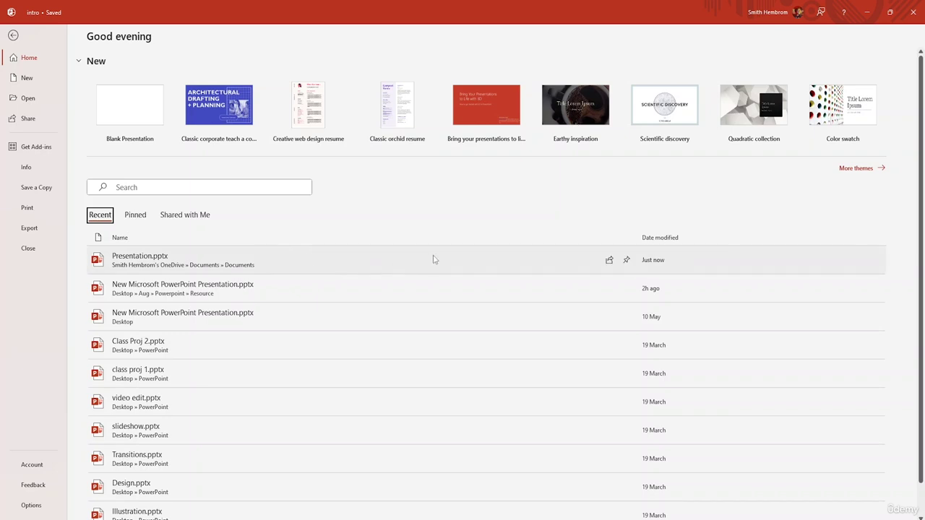
left_click(627, 263)
scroll(627, 264, "down", 1)
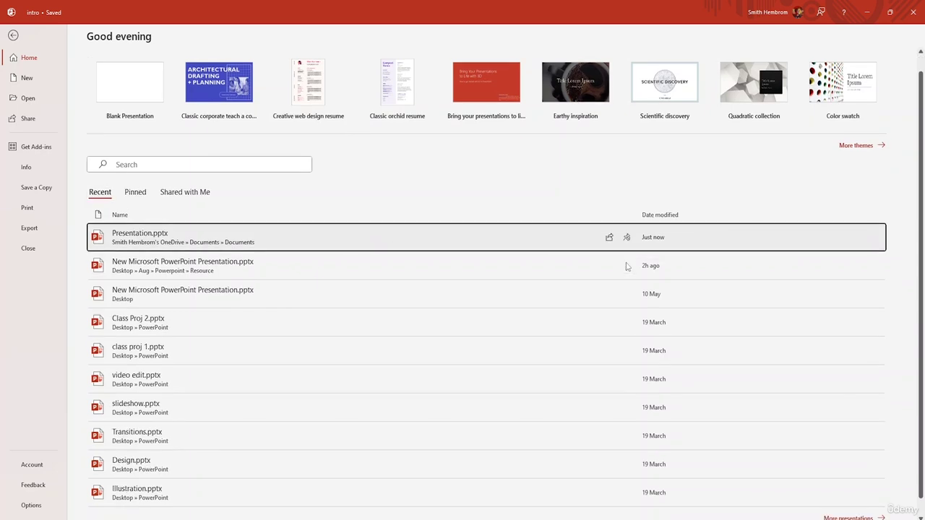
Unpin New Microsoft PowerPoint Presentation.pptx from the pinned files, then open and dismiss the sharing options for Presentation.pptx
left_click(135, 193)
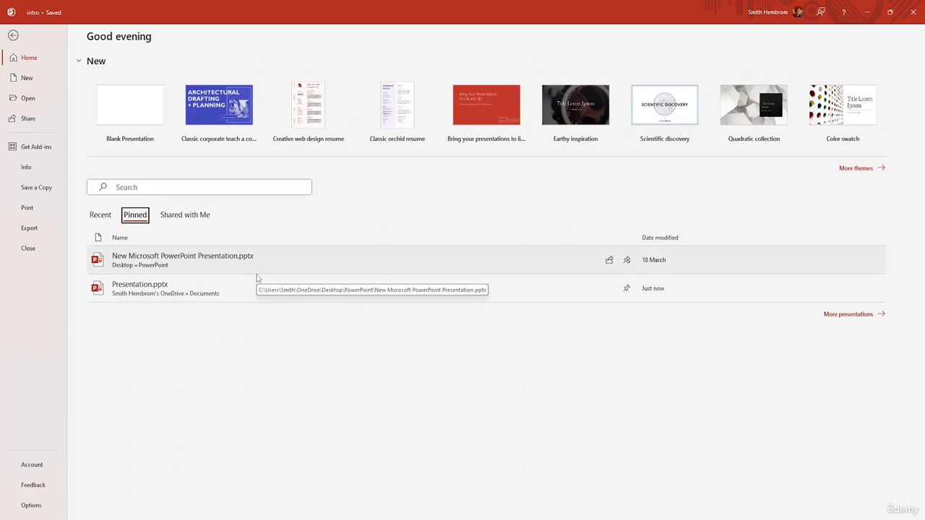
left_click(627, 260)
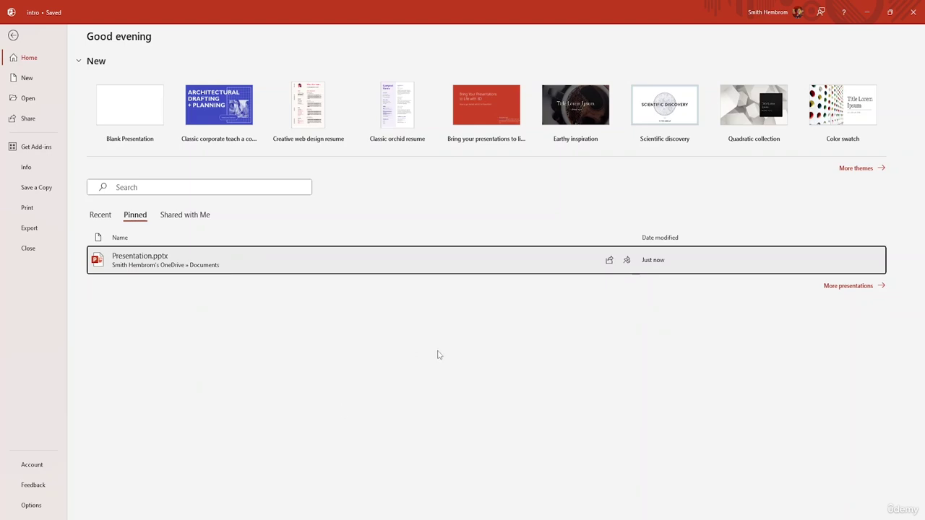
left_click(609, 260)
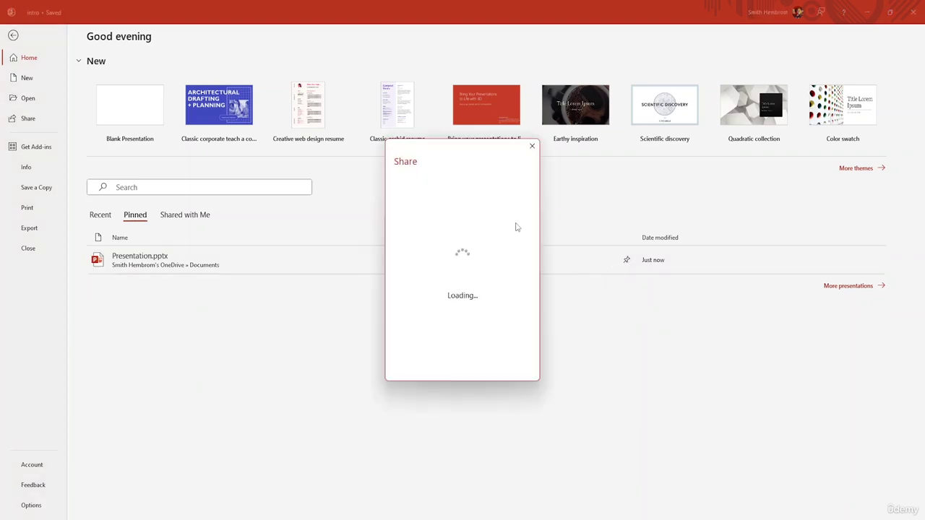
left_click(532, 146)
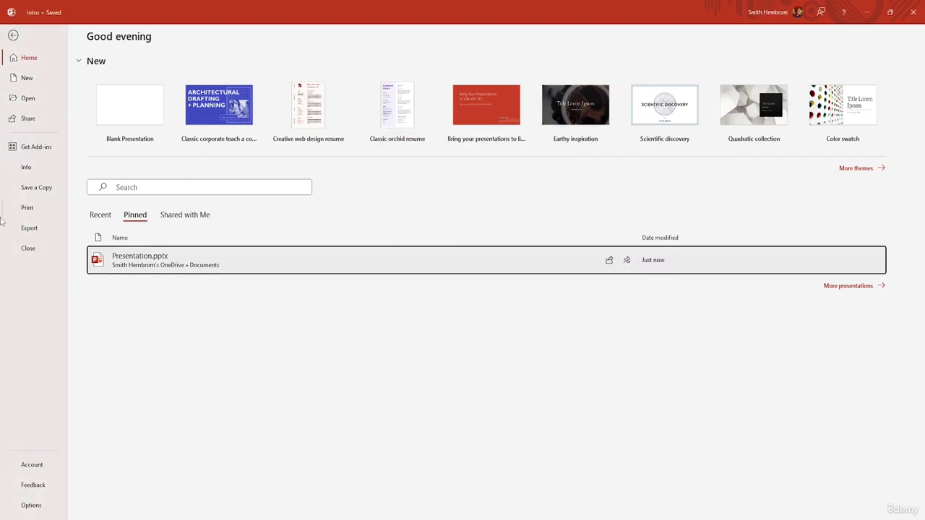
Glance at the new-presentation templates and return to the recent files list on the start page
left_click(35, 81)
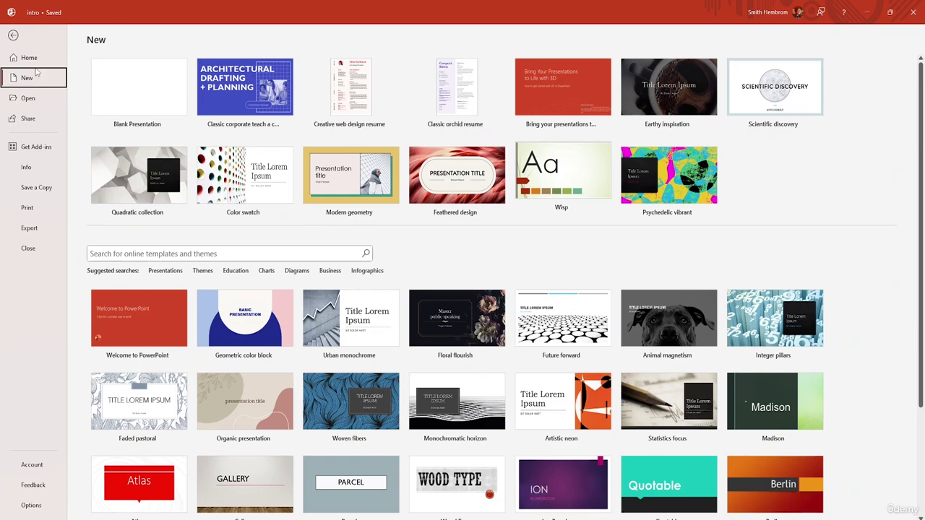
left_click(42, 60)
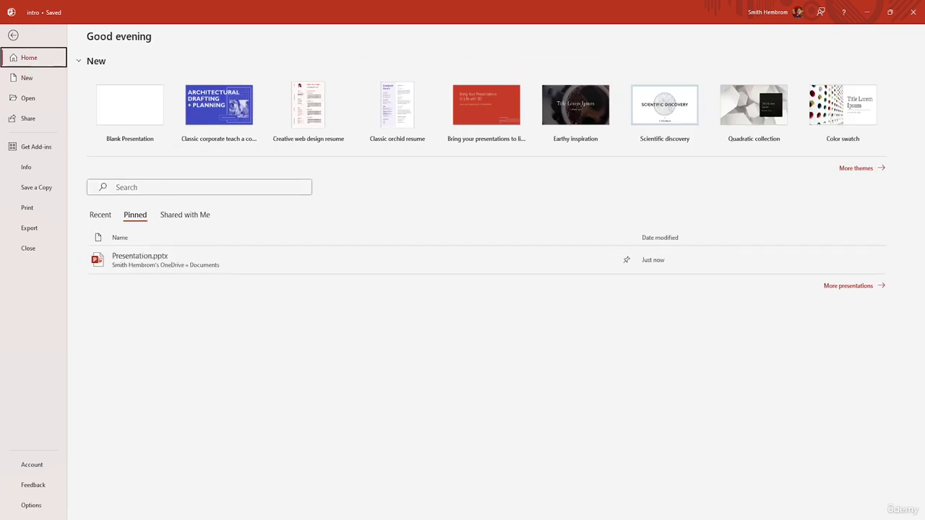
left_click(100, 214)
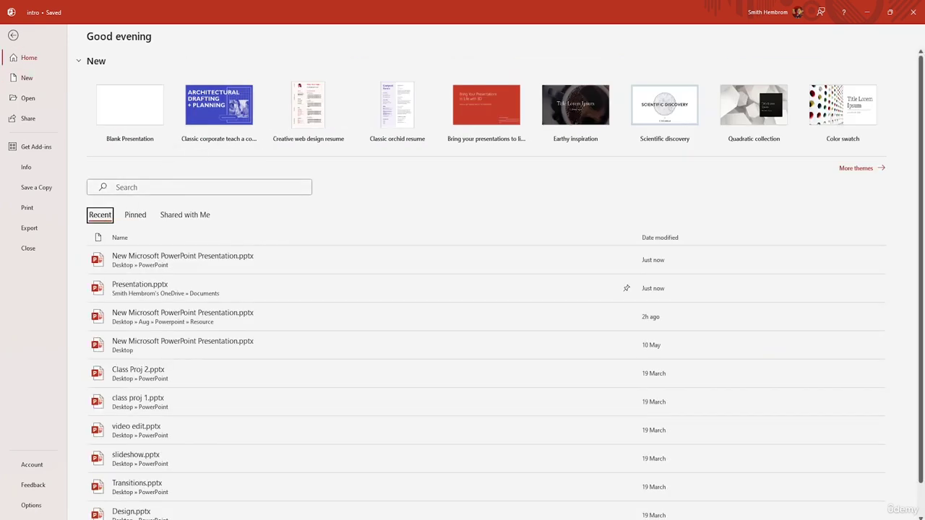
Browse the new-presentation templates, preview the sample slides of the Ion Boardroom template and close the preview
left_click(40, 81)
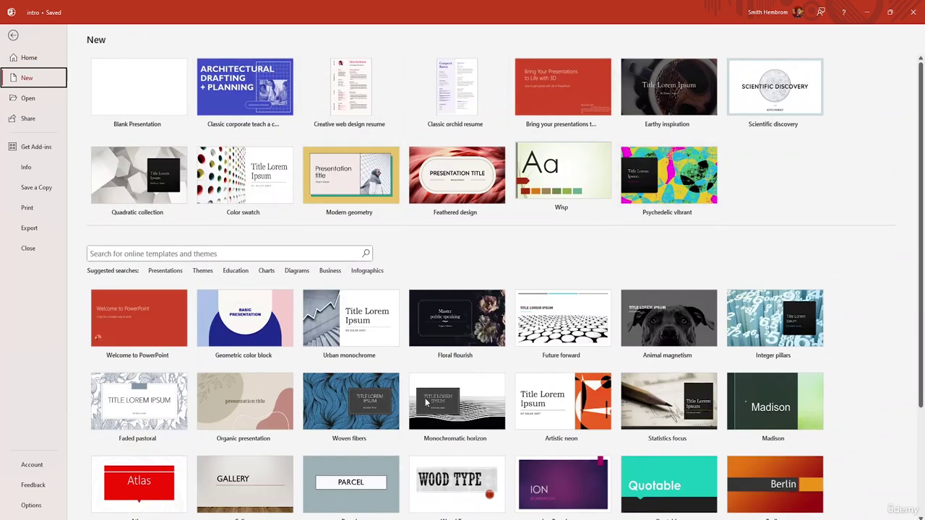
scroll(381, 391, "down", 3)
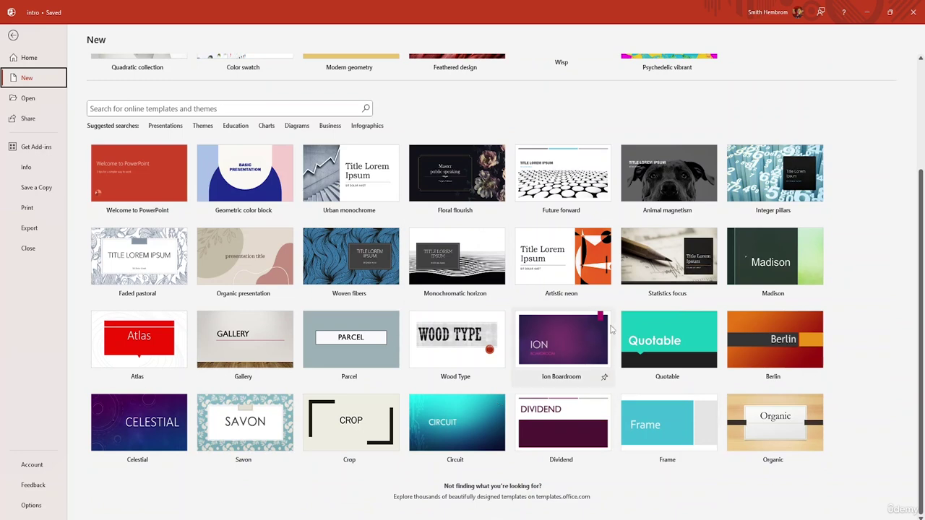
left_click(588, 329)
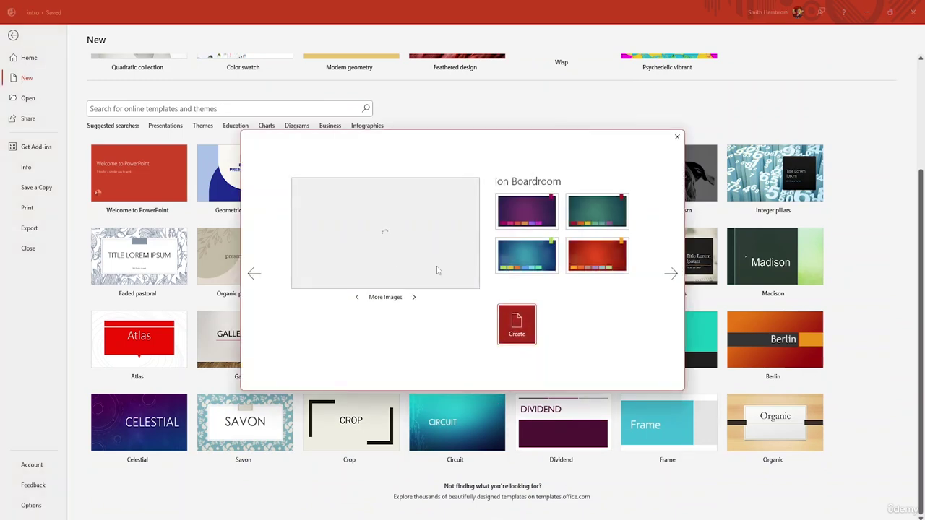
left_click(414, 297)
left_click(414, 297)
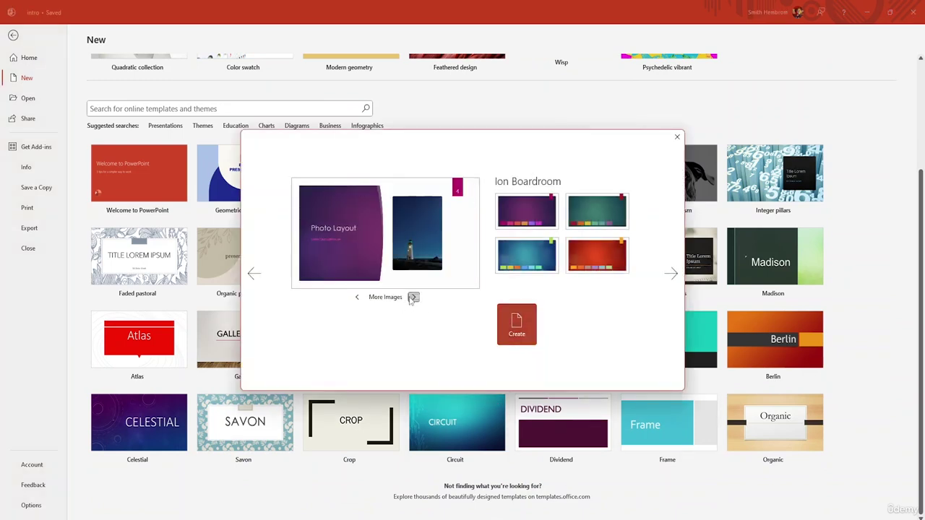
left_click(413, 297)
left_click(678, 136)
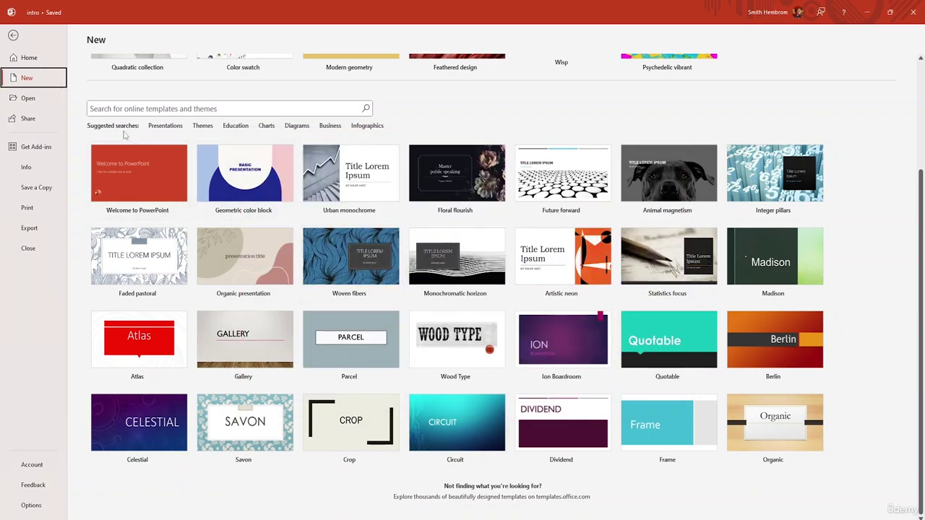
Browse the templates offered by the suggested searches Business and Presentations, returning to the template gallery after each
scroll(246, 217, "up", 1)
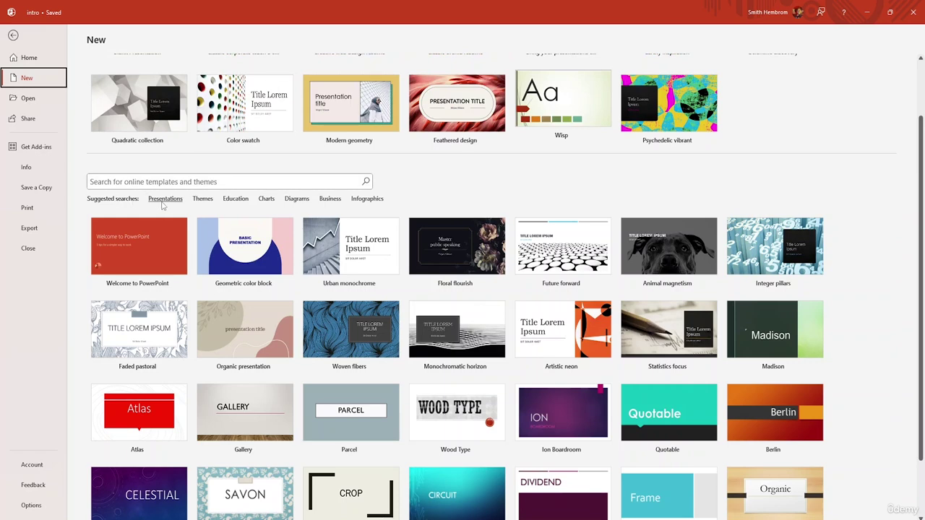
left_click(331, 201)
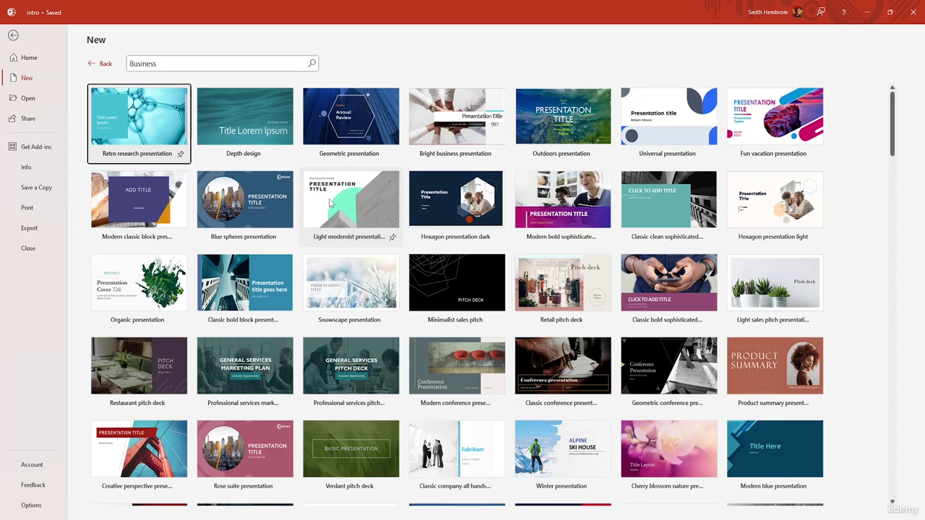
left_click(101, 64)
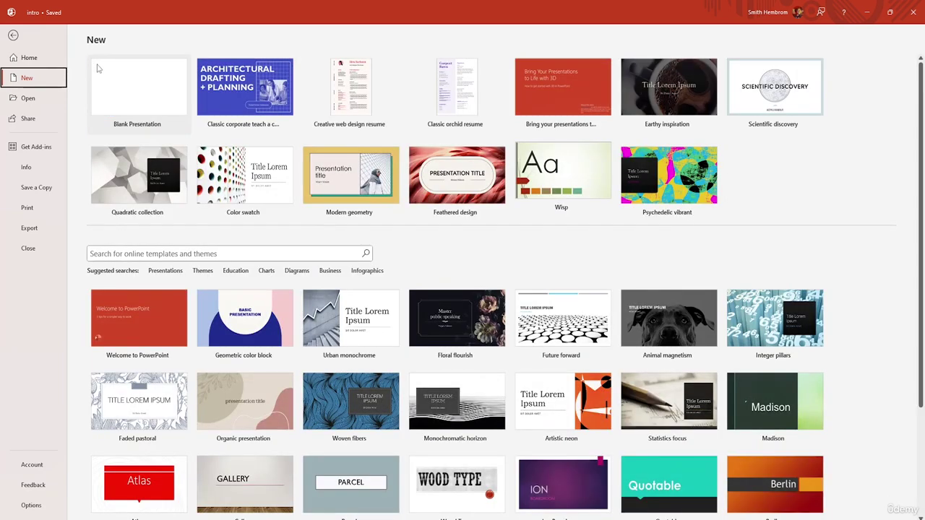
left_click(180, 273)
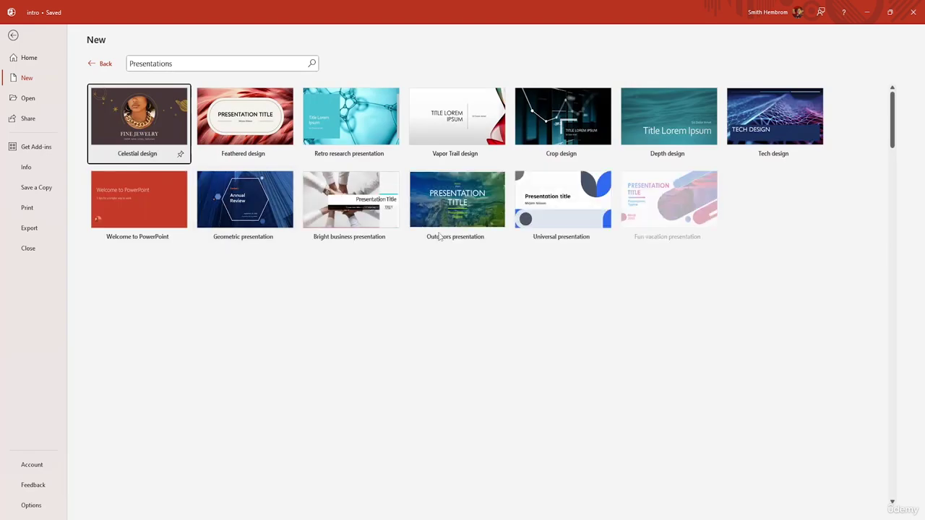
scroll(709, 398, "down", 3)
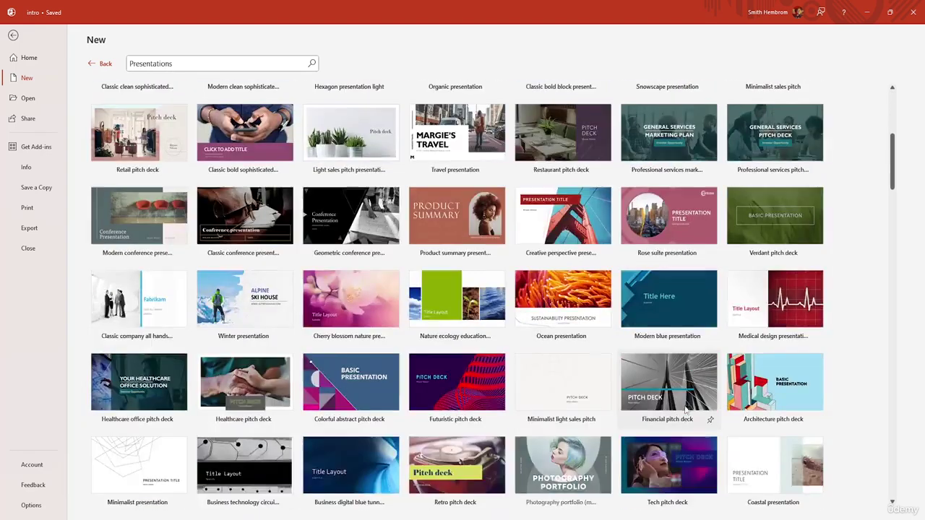
scroll(705, 419, "up", 3)
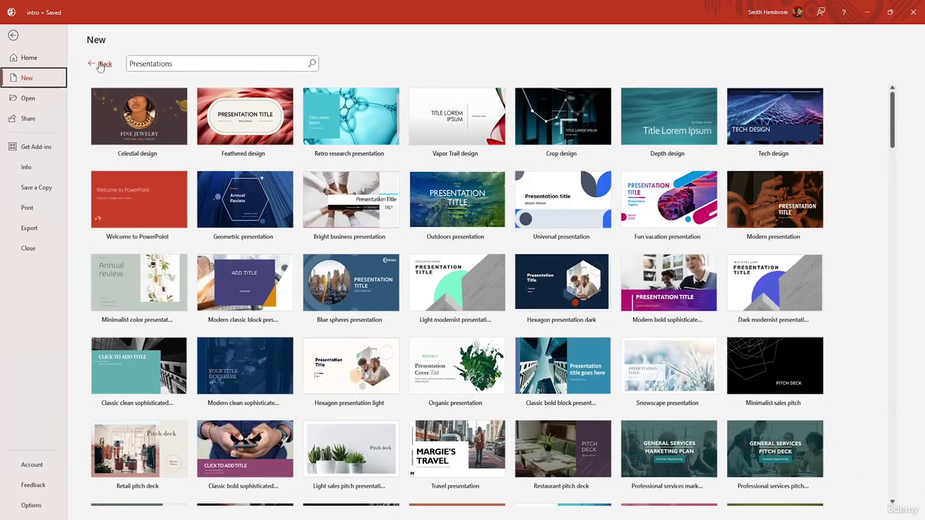
left_click(102, 64)
Search the online templates and themes for "comic"
left_click(202, 254)
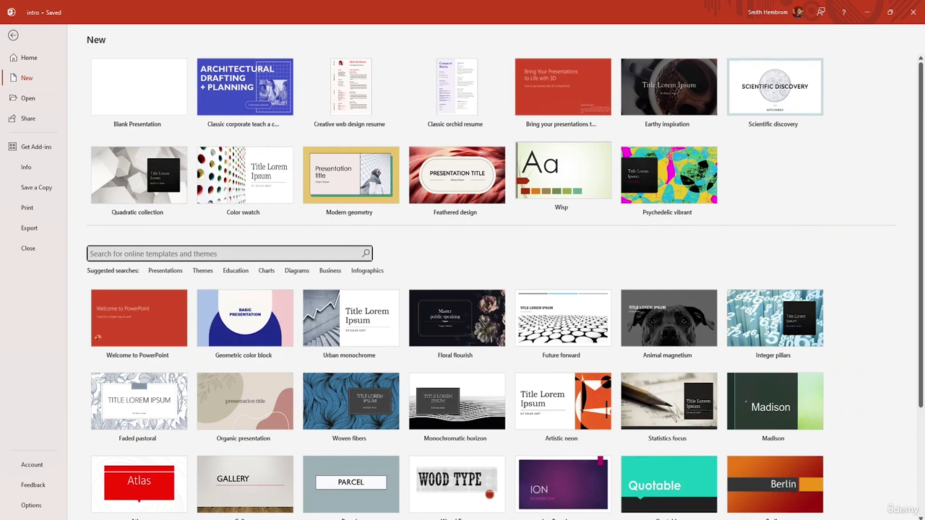
type("co")
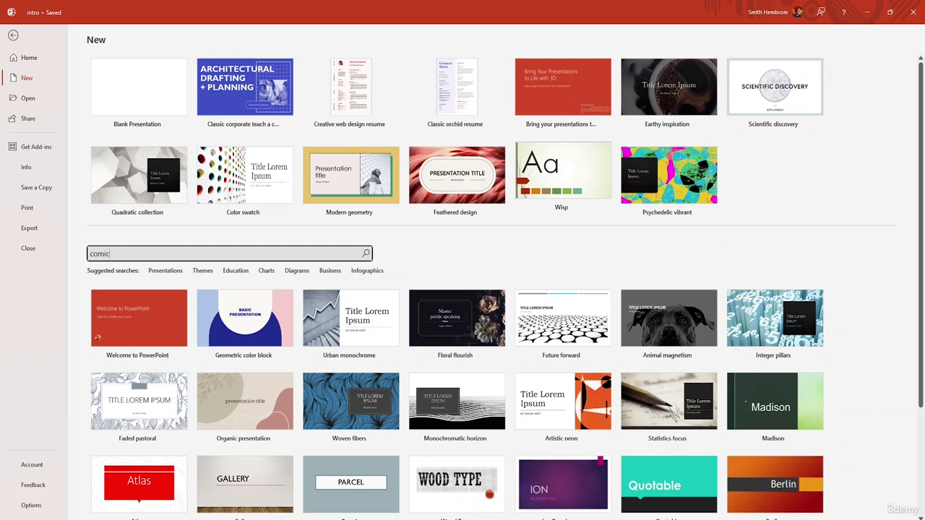
type("mic")
key("Return")
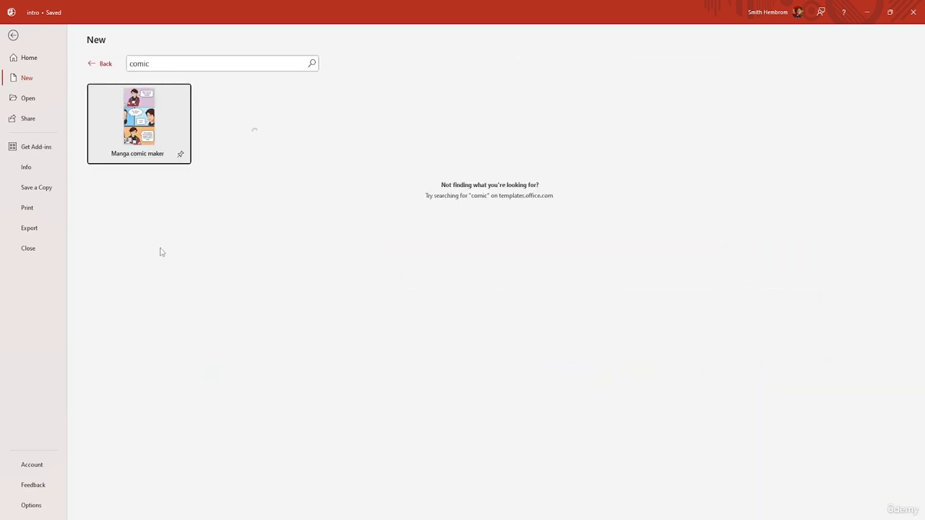
Search the online templates for "green" and return to the template gallery
left_click(145, 64)
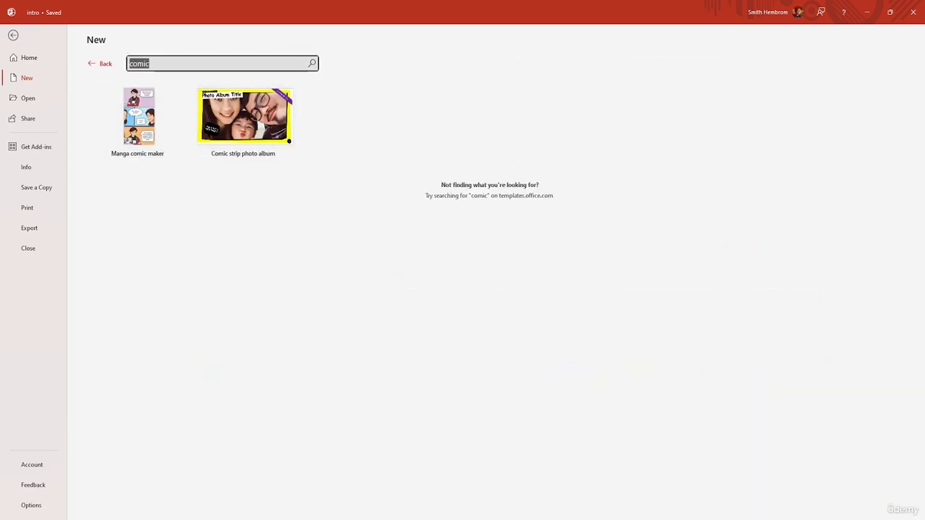
type("green")
key("Return")
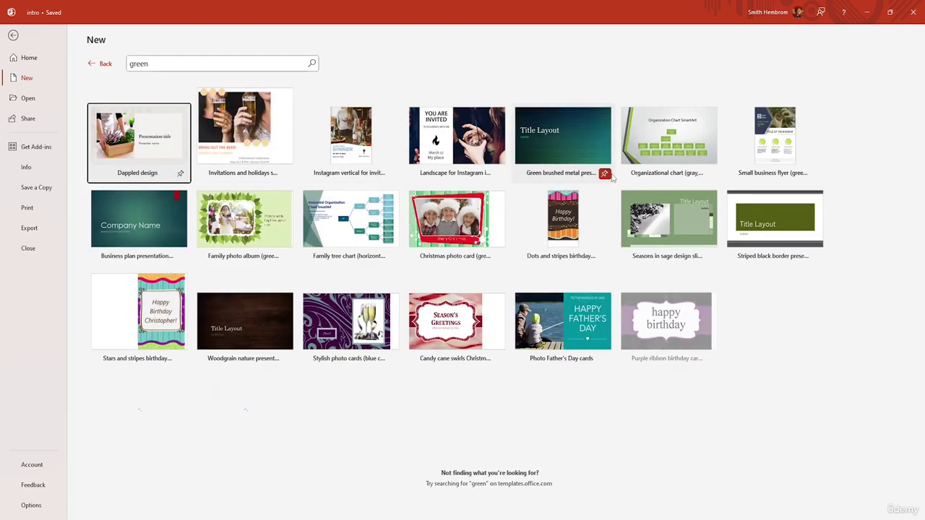
left_click(100, 65)
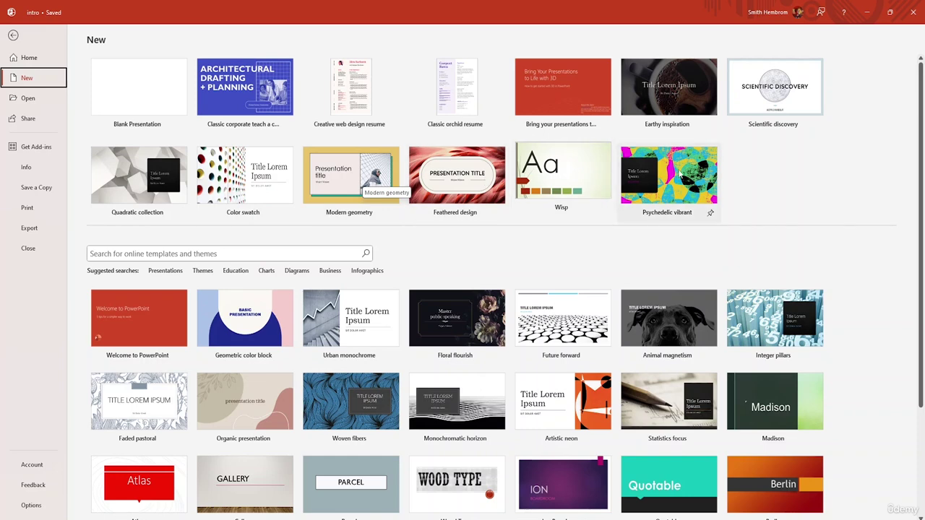
Create a presentation from the Psychedelic vibrant template and close it again
left_click(658, 177)
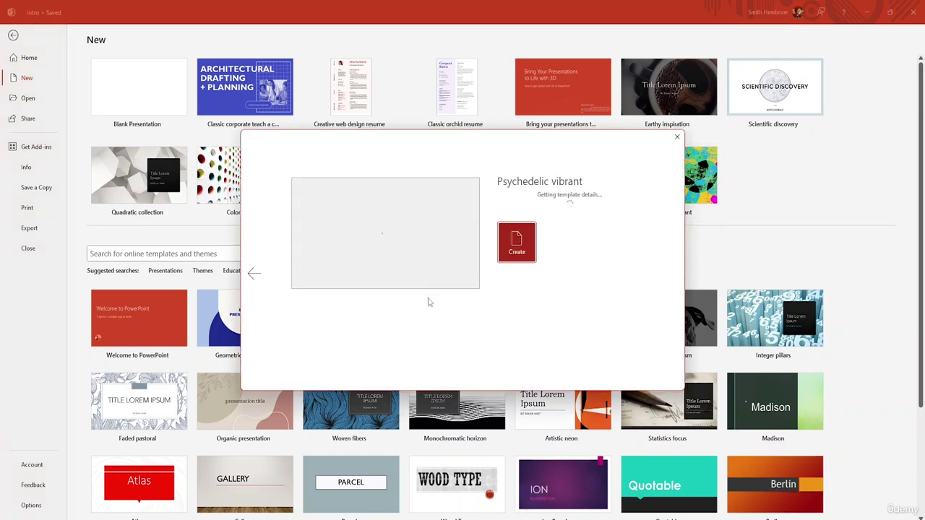
left_click(522, 327)
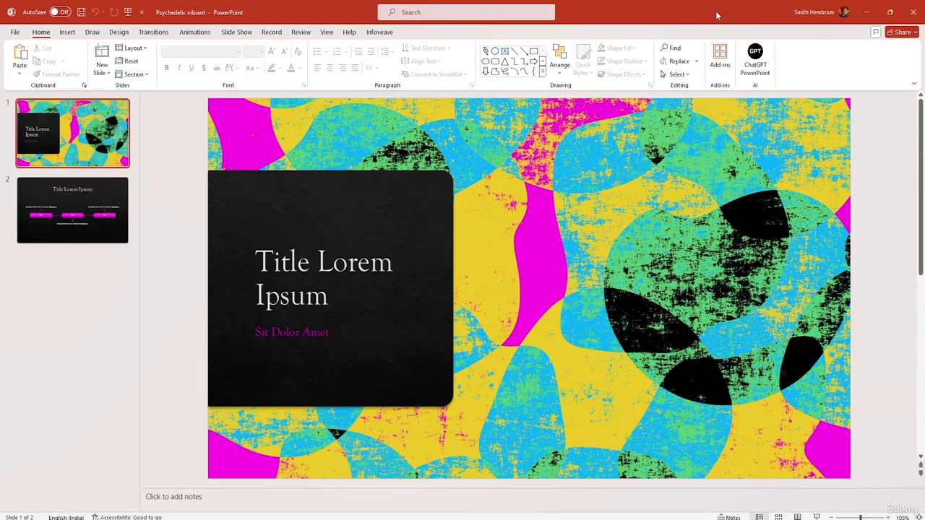
left_click(913, 11)
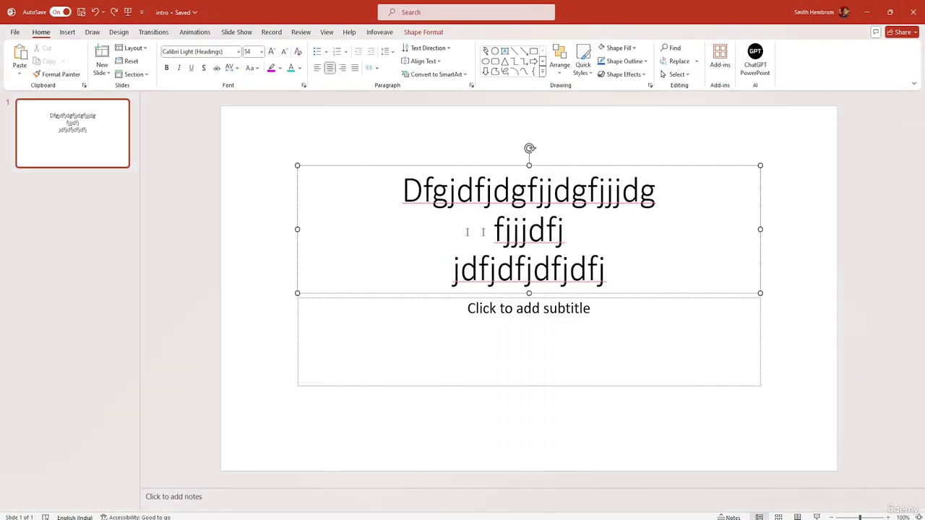
Show the options for opening existing presentations and look through the list of pinned and recent files
left_click(15, 32)
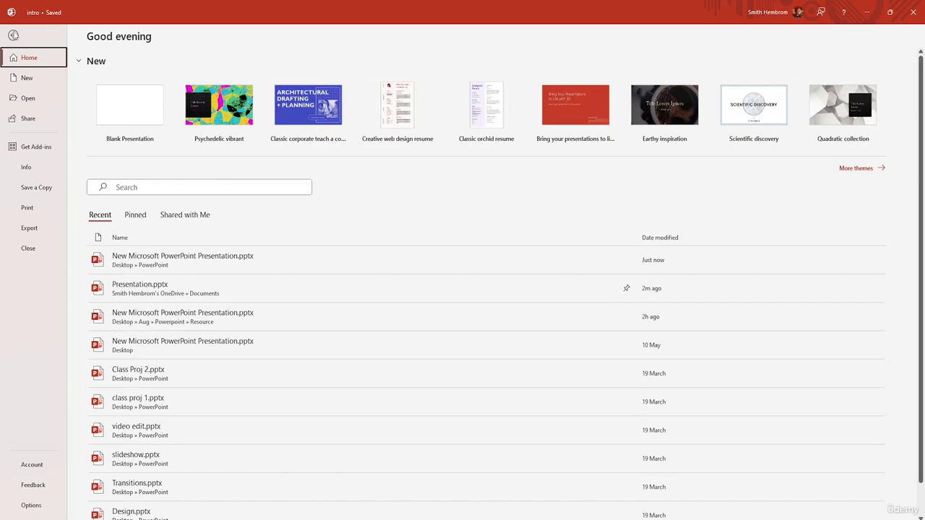
left_click(34, 101)
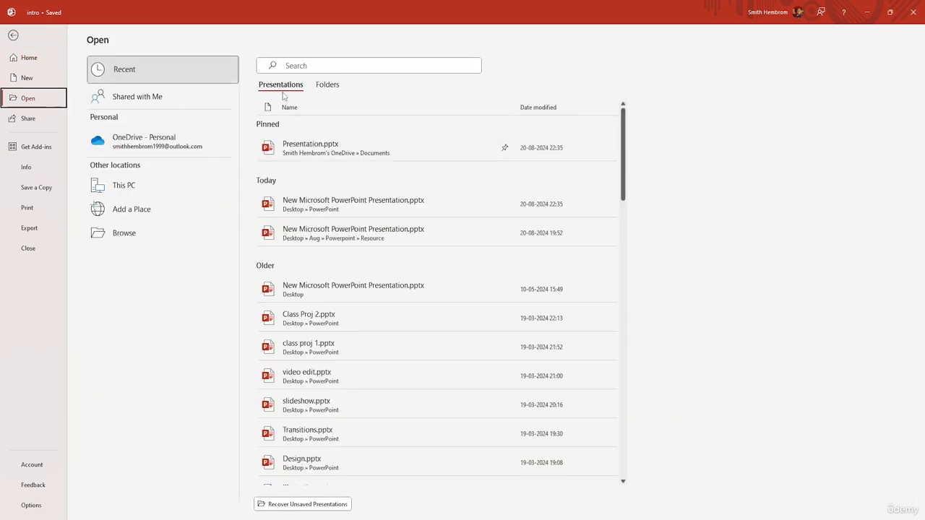
scroll(343, 290, "down", 2)
scroll(347, 325, "up", 2)
scroll(357, 374, "down", 3)
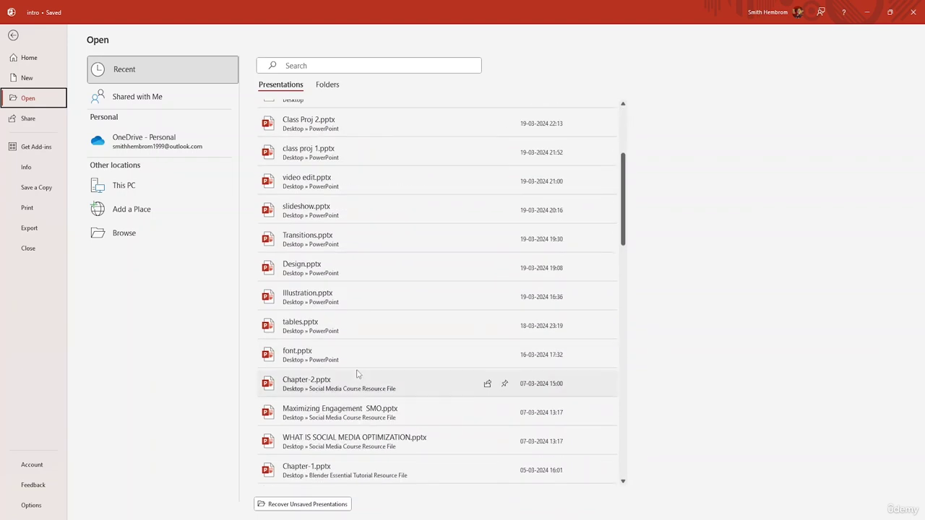
scroll(357, 374, "down", 3)
scroll(362, 300, "up", 10)
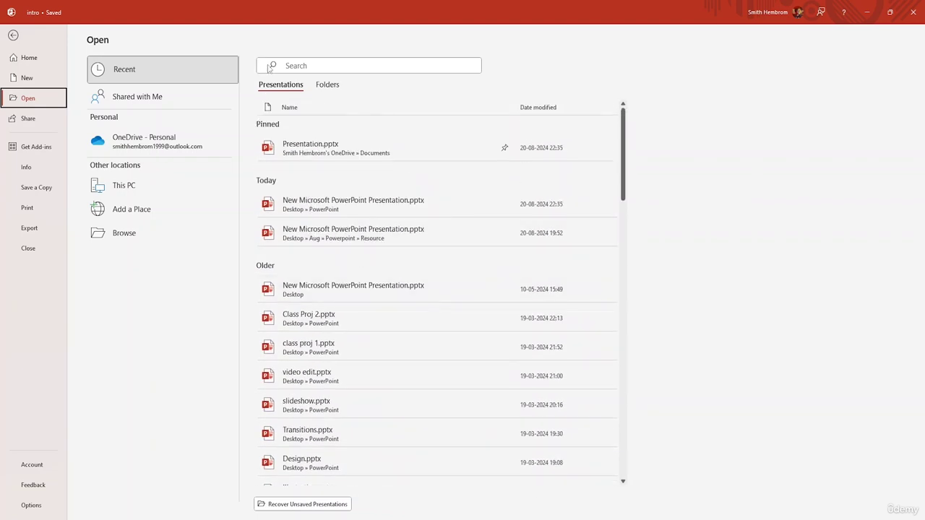
Show the recent folders that presentations can be opened from and look through the list
left_click(328, 88)
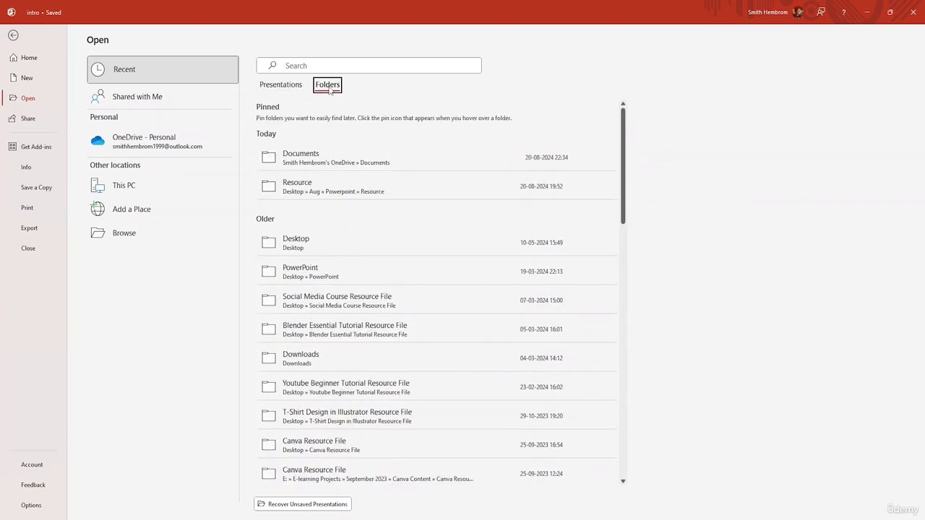
scroll(399, 299, "down", 4)
scroll(413, 284, "up", 4)
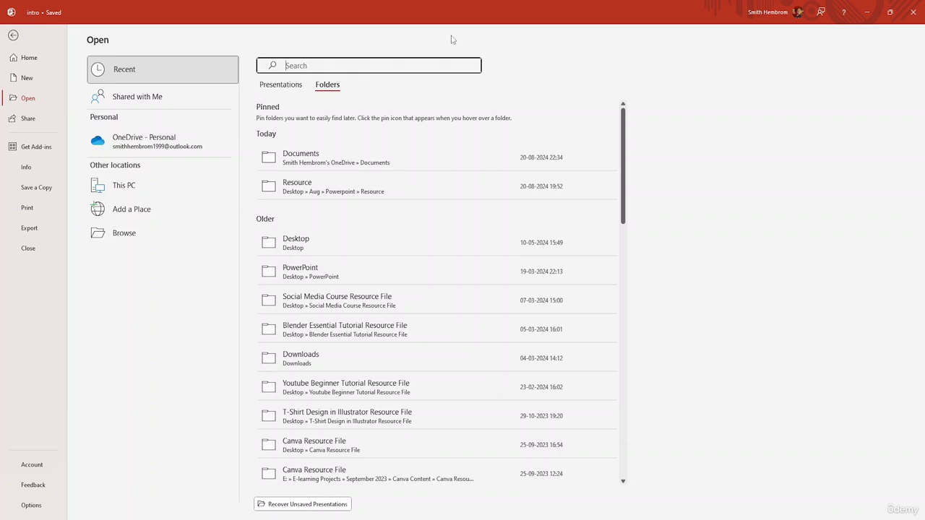
Look through the presentations shared with the account, the OneDrive documents and the Documents folder on this PC
left_click(152, 106)
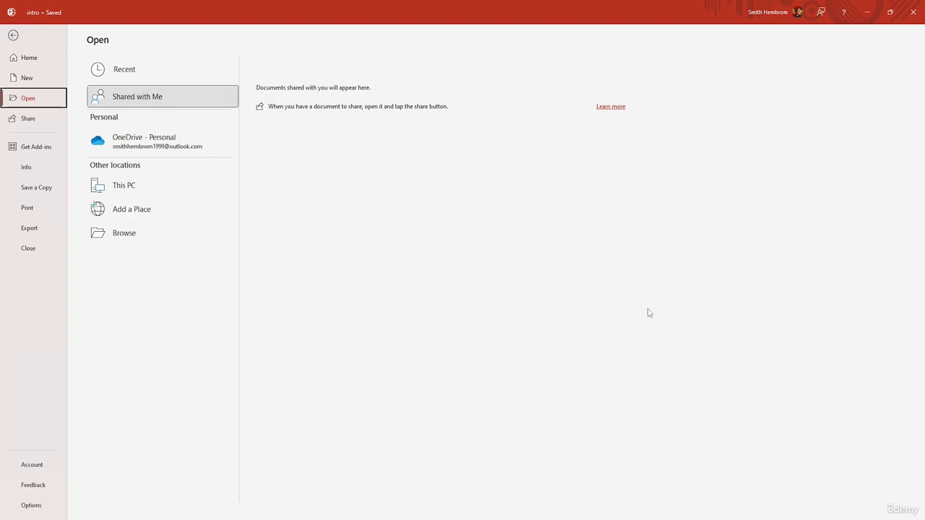
left_click(154, 153)
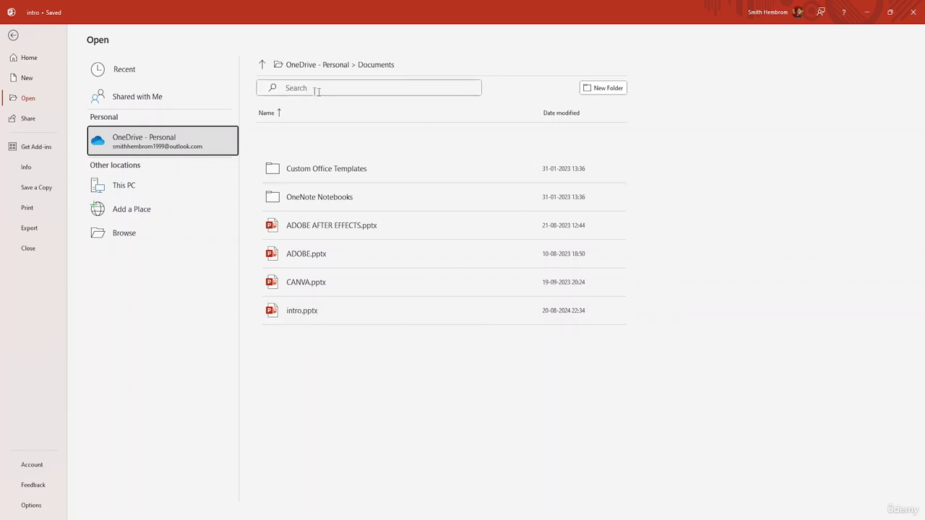
left_click(185, 186)
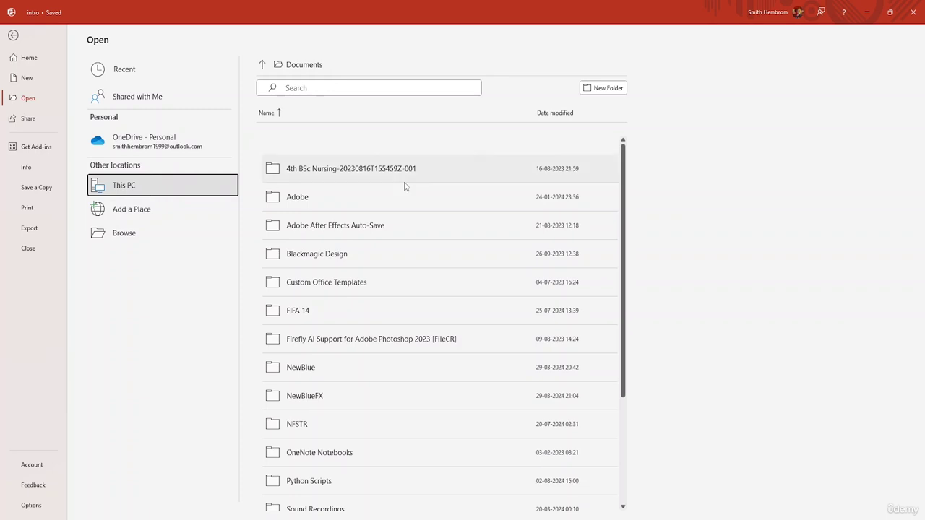
scroll(416, 217, "down", 3)
left_click(154, 95)
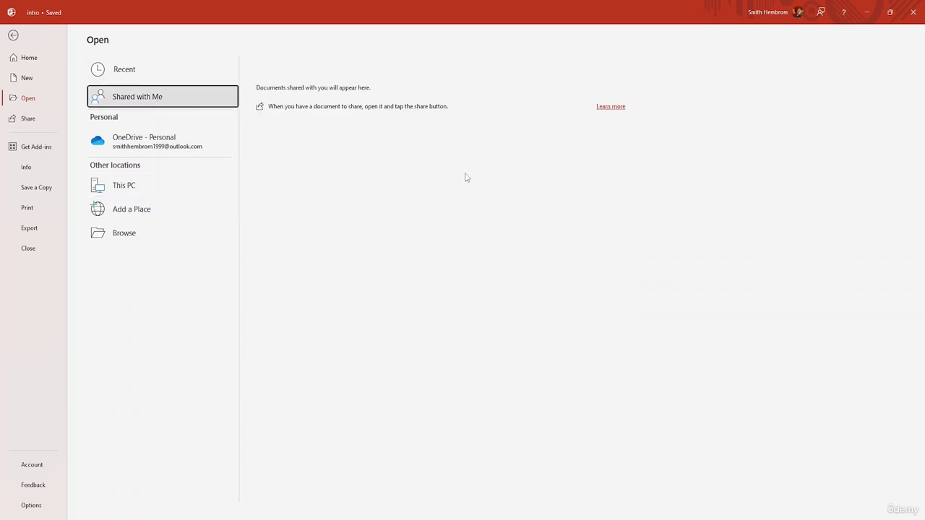
left_click(157, 189)
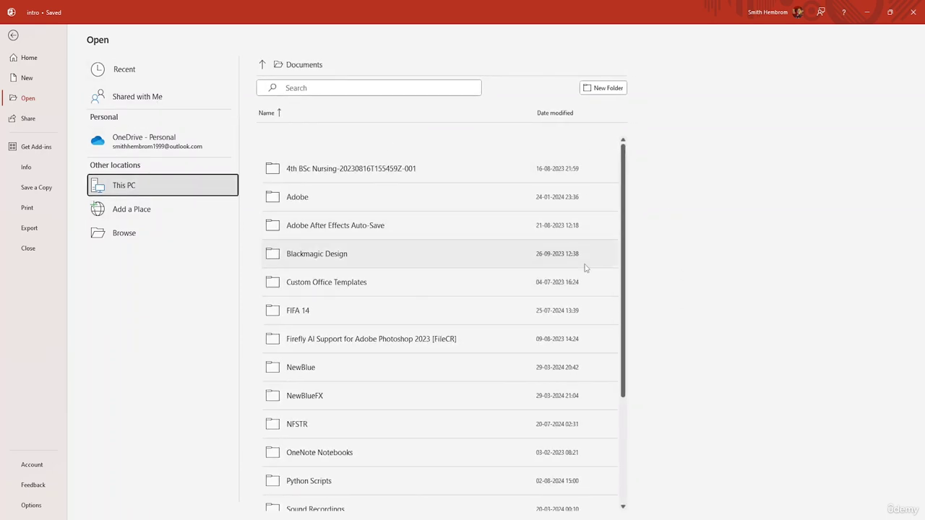
scroll(466, 229, "down", 4)
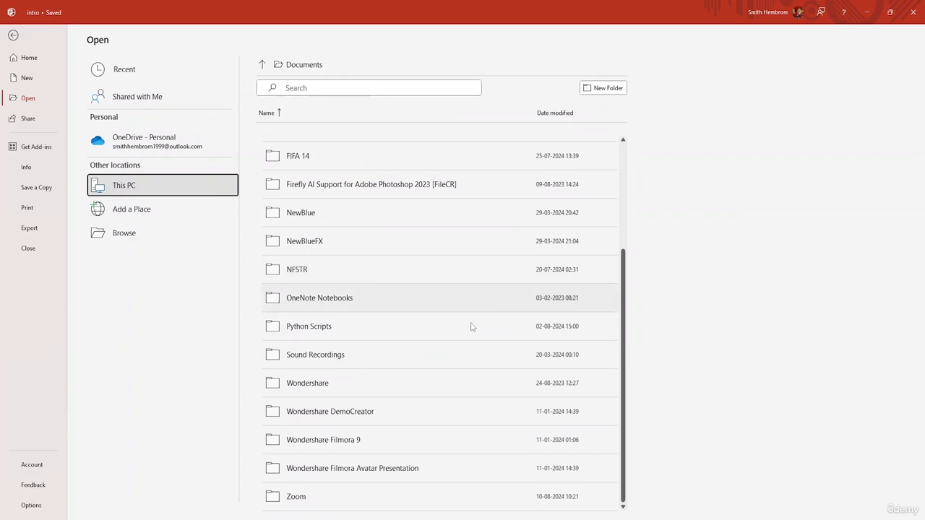
scroll(516, 392, "up", 3)
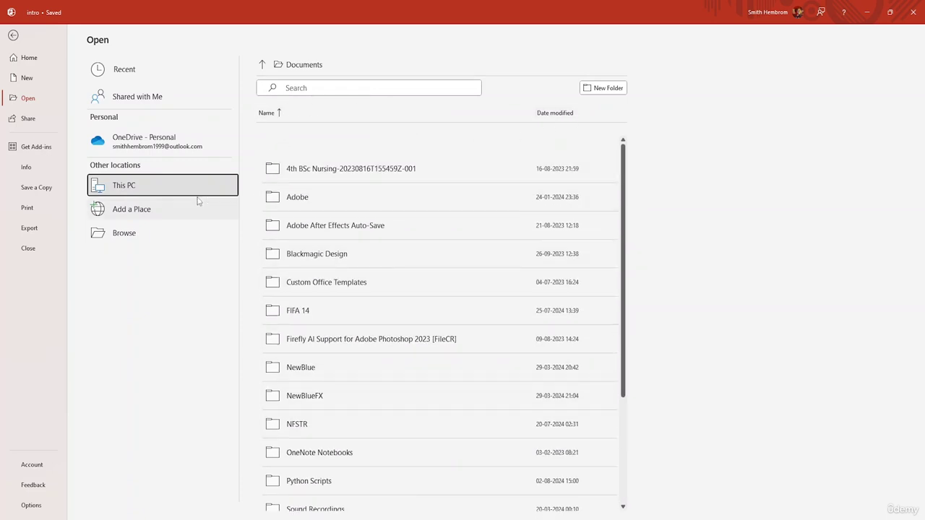
Show the cloud locations that can be added, and browse the file-opening dialog's folders before cancelling it
left_click(189, 217)
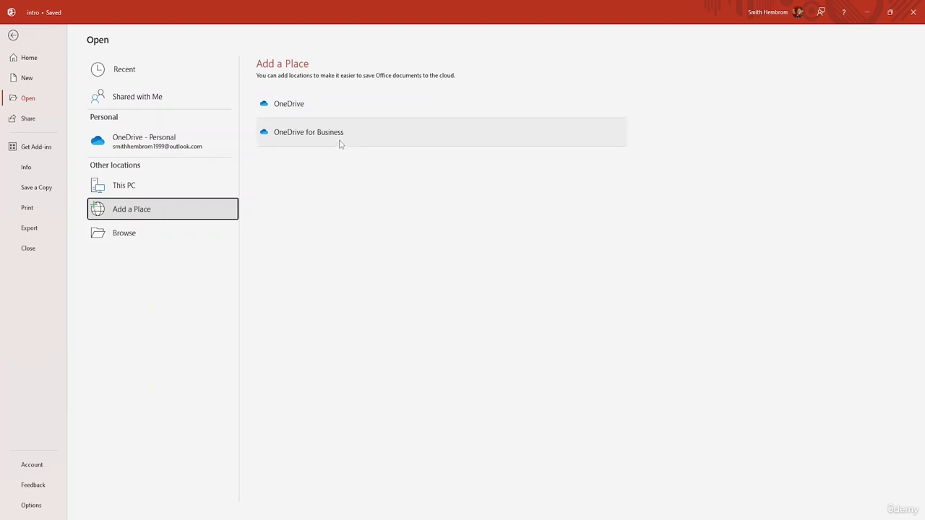
left_click(164, 235)
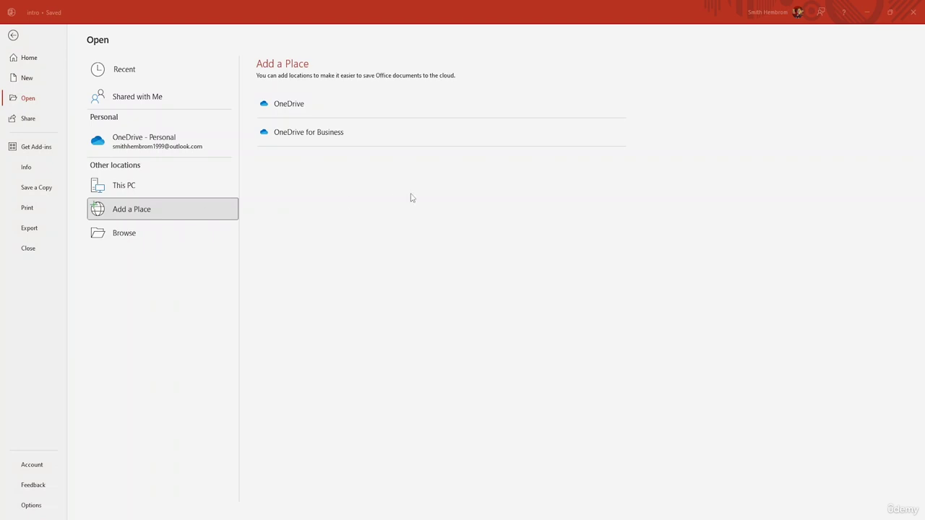
scroll(424, 270, "down", 3)
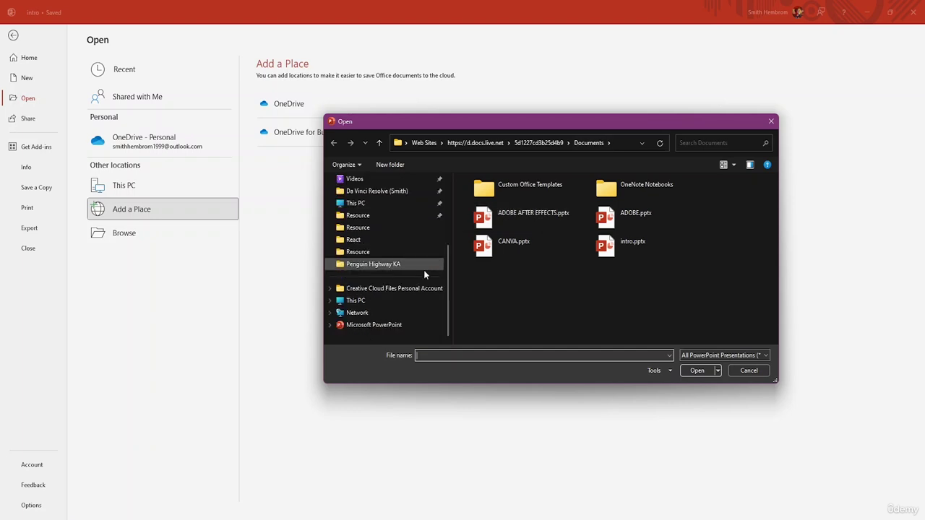
scroll(384, 216, "up", 3)
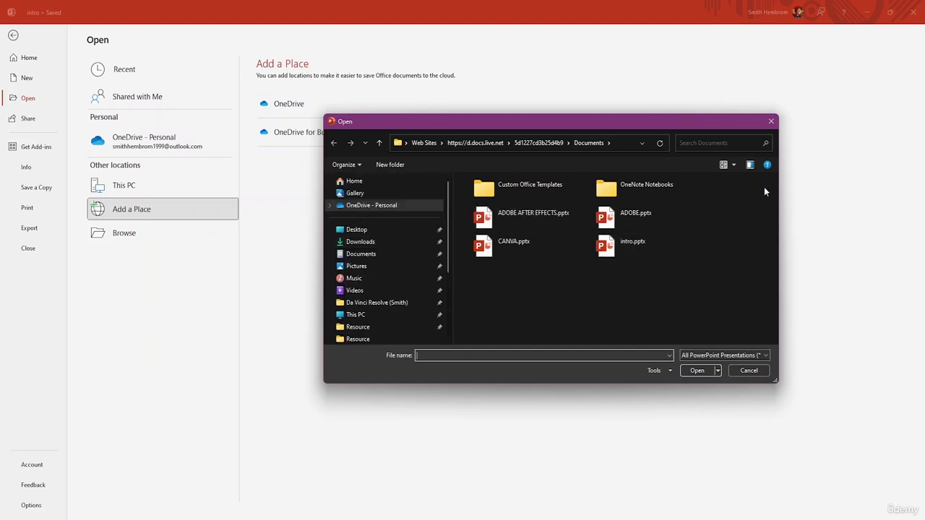
left_click(770, 122)
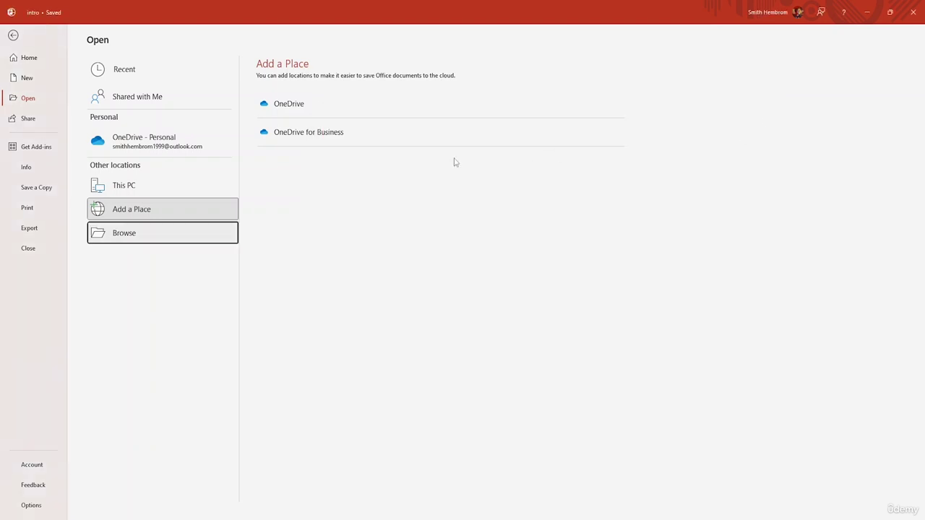
Show the sharing window for the intro presentation, close it and return to the file start page
left_click(29, 120)
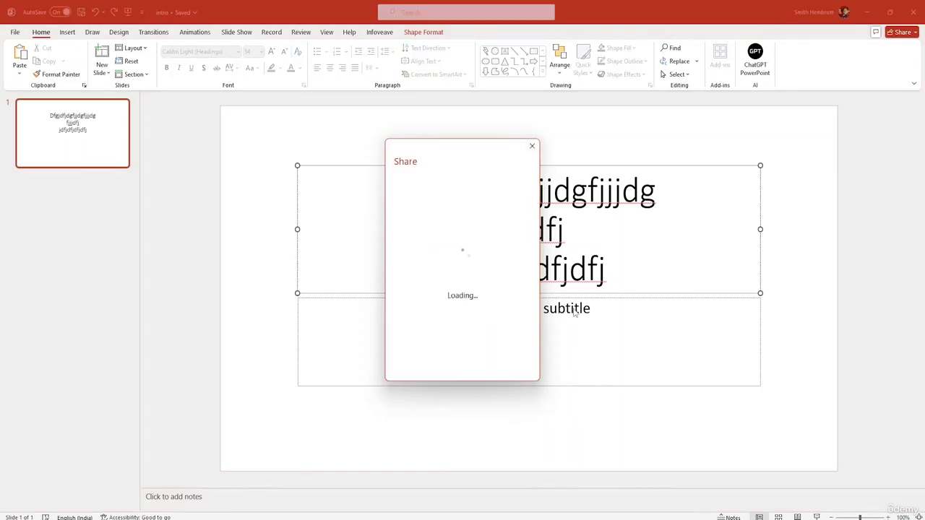
left_click(532, 146)
left_click(18, 35)
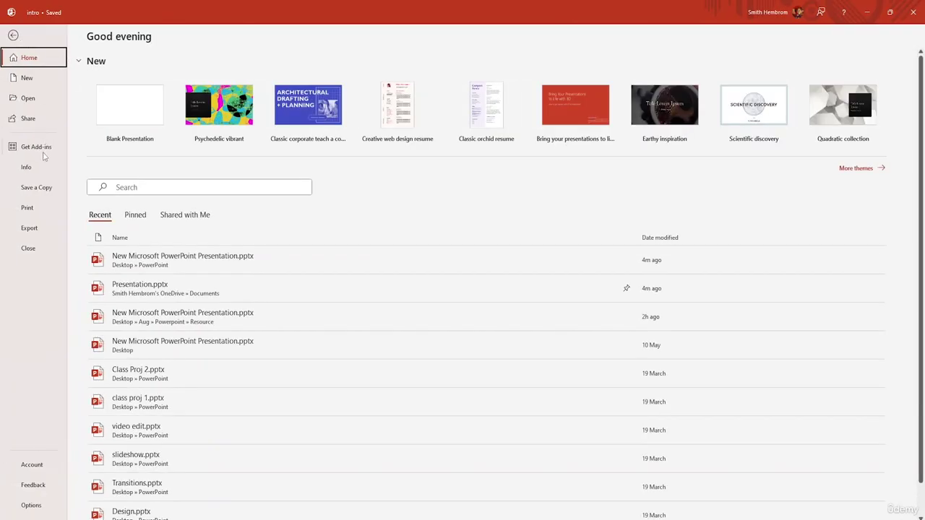
View the Office Add-ins store and close it again
left_click(44, 152)
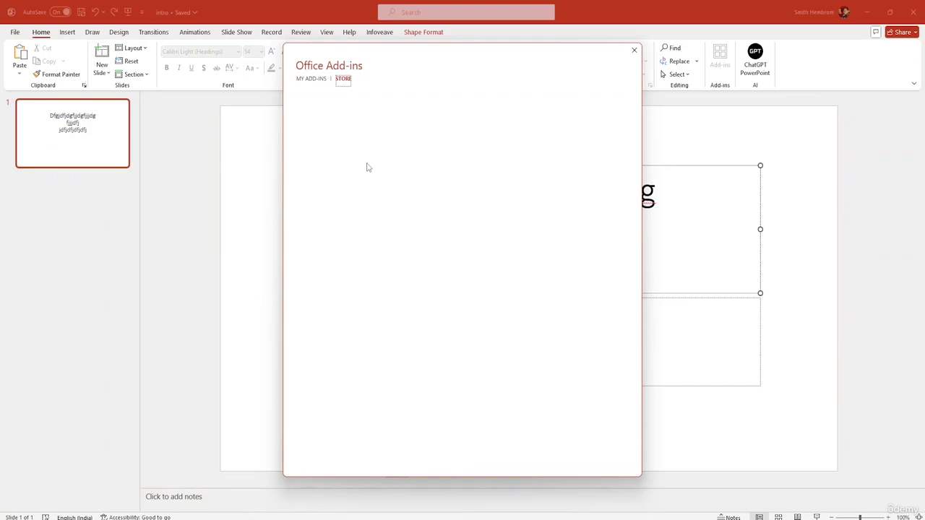
left_click(635, 50)
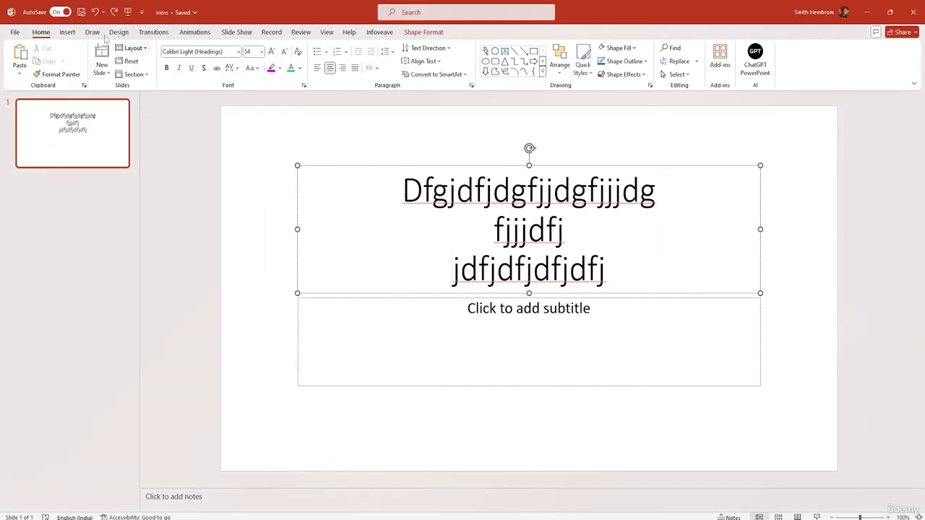
left_click(16, 32)
left_click(53, 154)
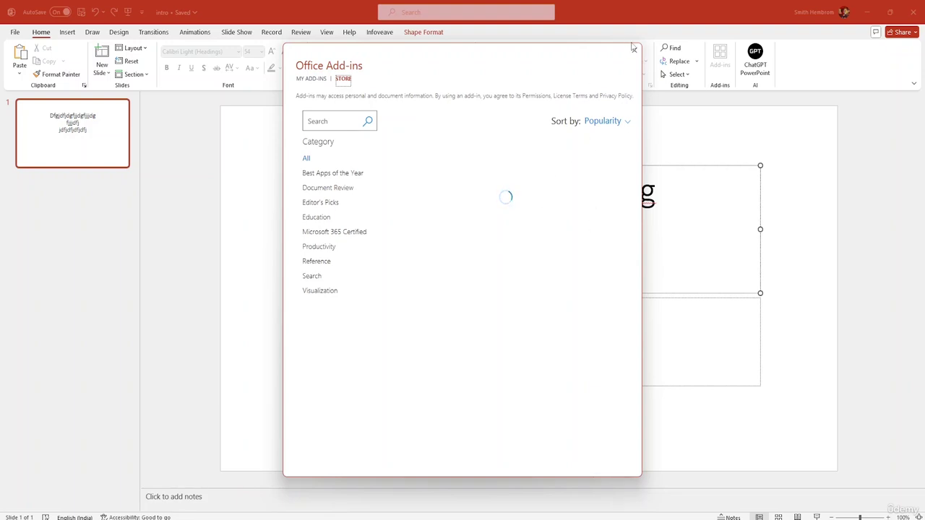
left_click(633, 51)
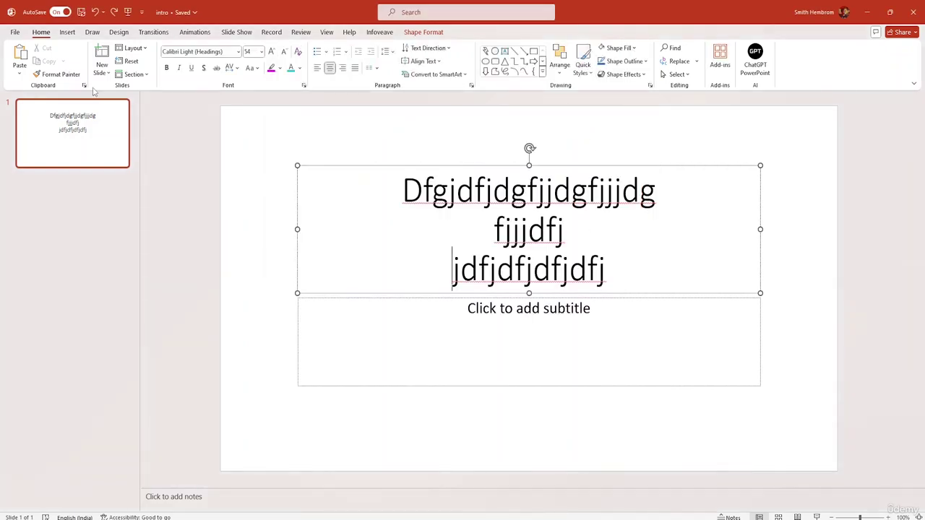
Examine the Info, Save a Copy and Print pages of the intro presentation
left_click(16, 33)
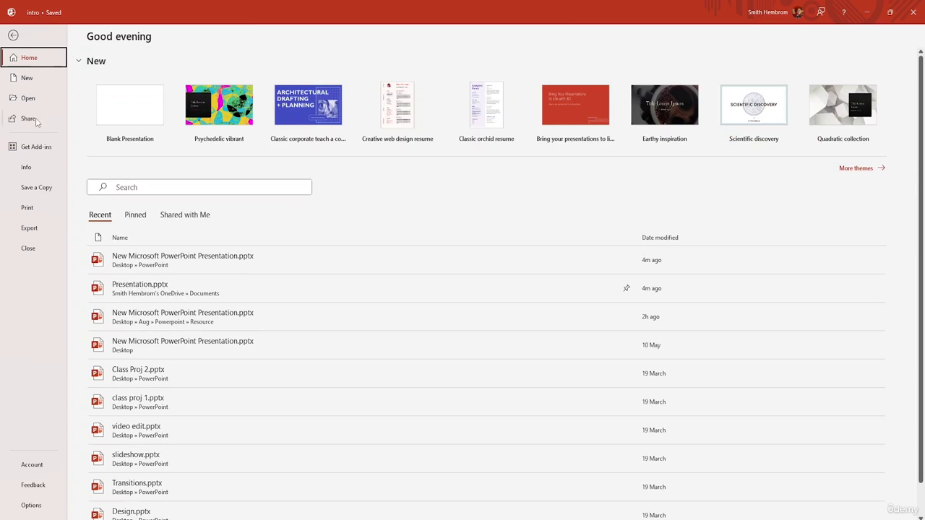
left_click(40, 169)
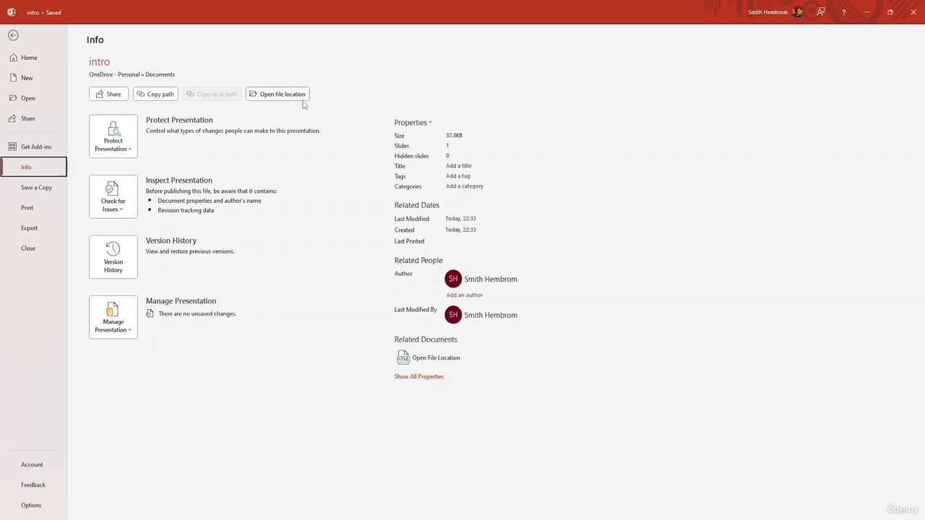
left_click(37, 189)
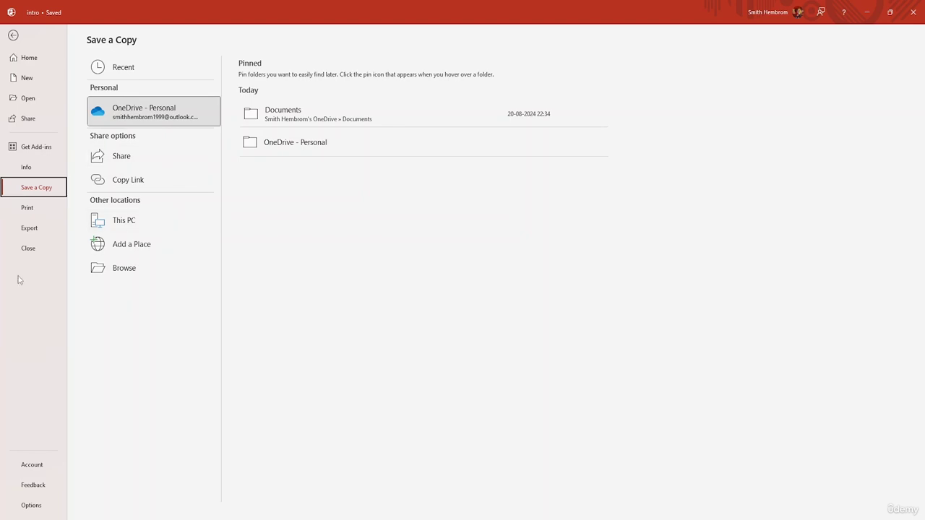
left_click(32, 216)
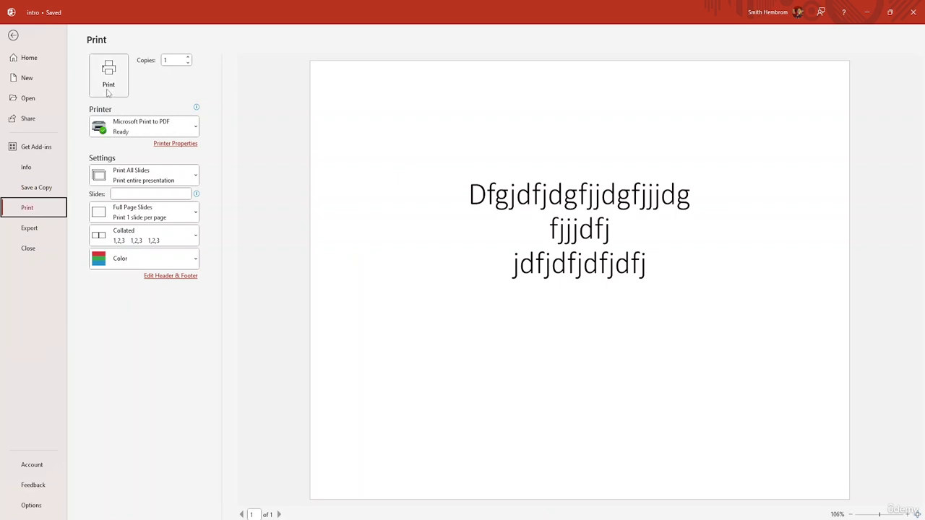
Show the settings for exporting the presentation as a video and check the timings and narrations choice
left_click(47, 229)
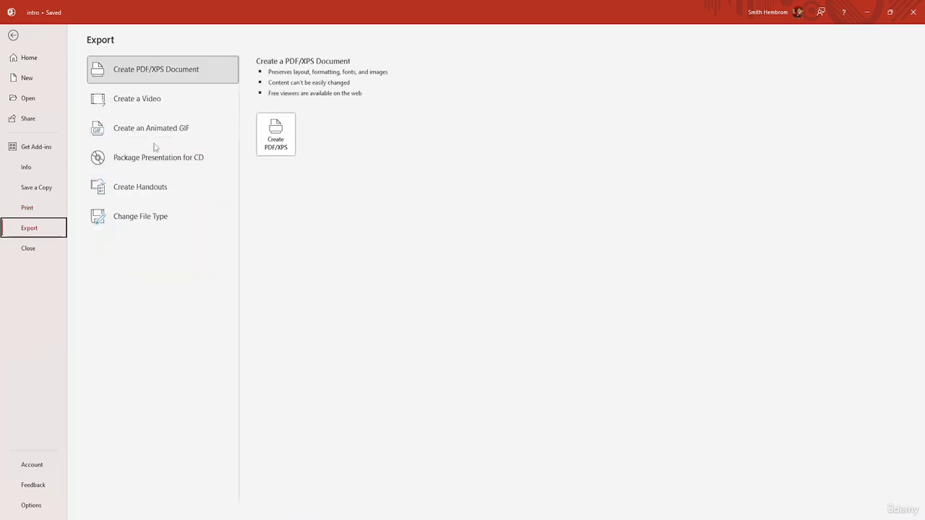
left_click(184, 101)
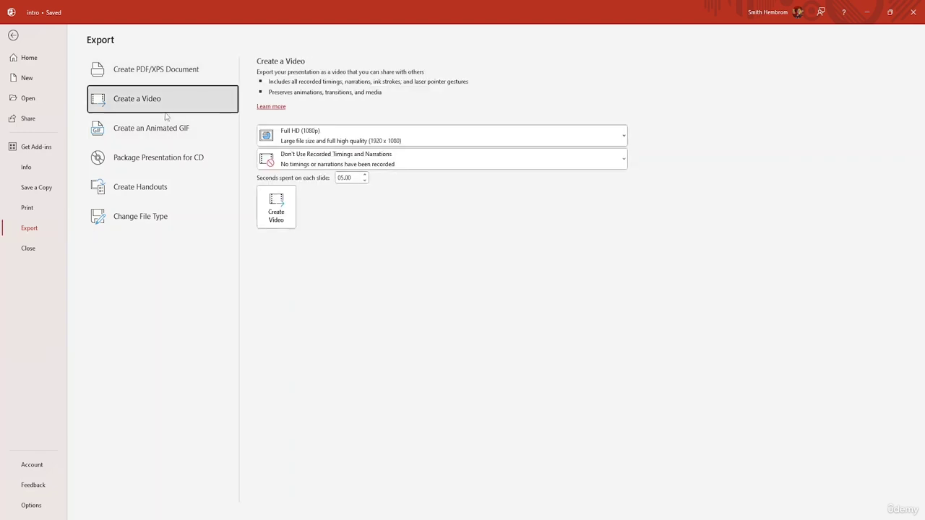
left_click(351, 158)
left_click(434, 159)
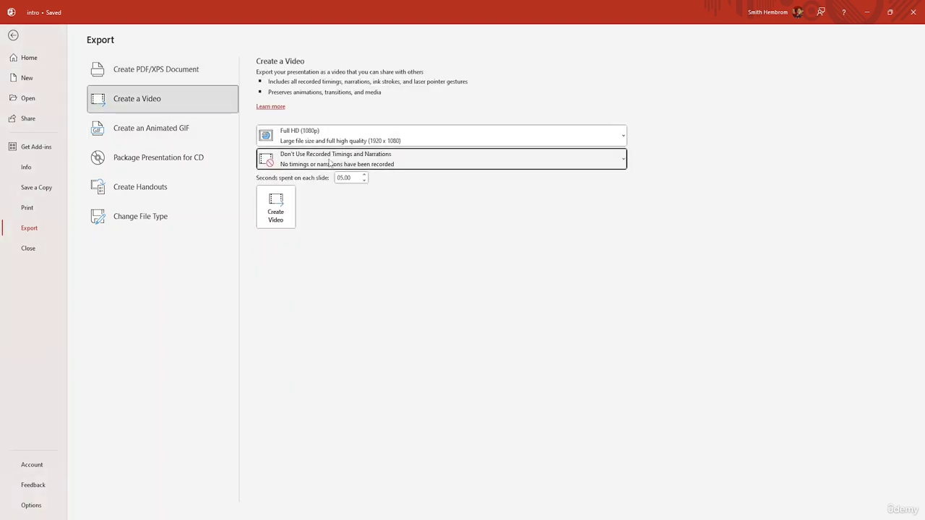
Show the animated GIF export settings and examine the available quality sizes
left_click(154, 130)
left_click(384, 128)
left_click(384, 128)
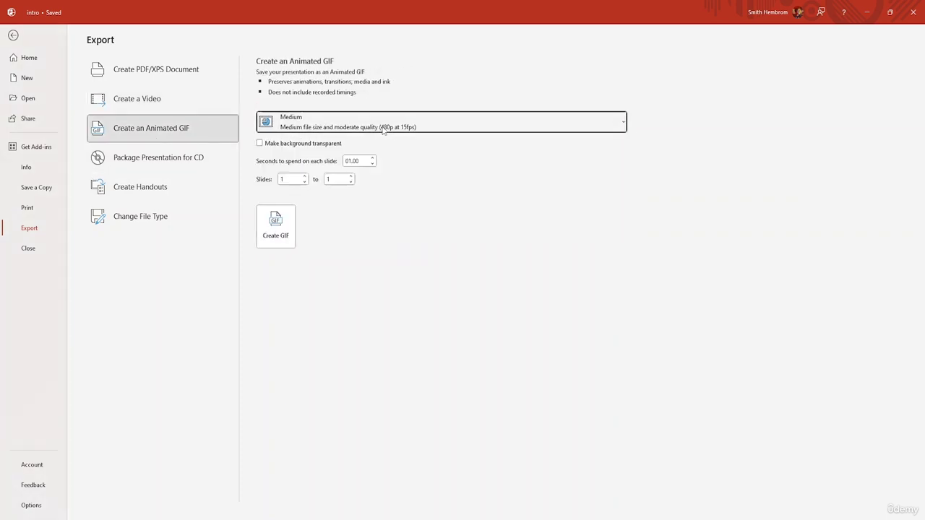
left_click(384, 128)
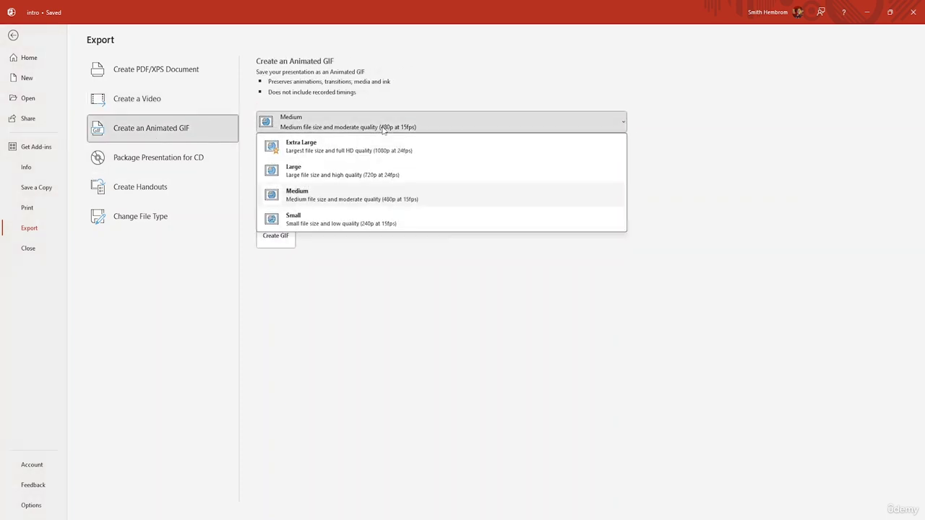
left_click(334, 130)
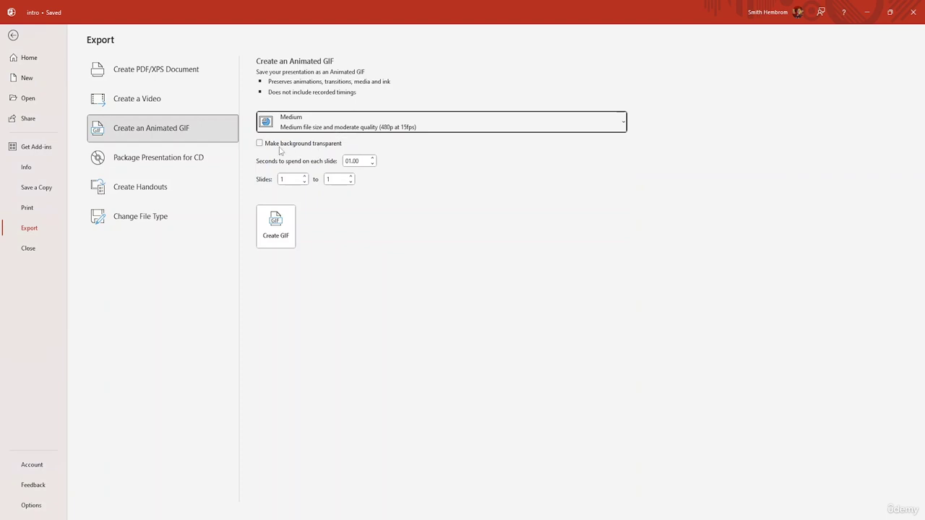
View the export options for packaging to CD, creating handouts and changing the file type
left_click(162, 166)
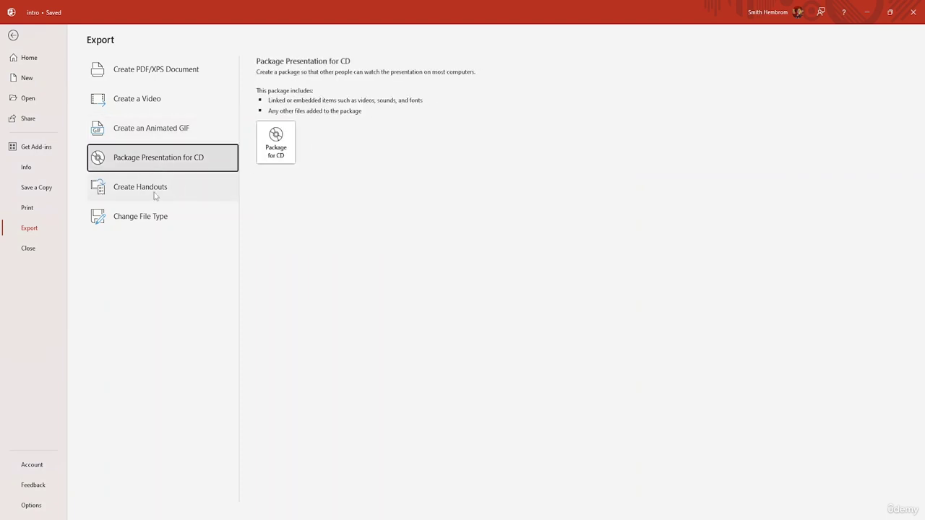
left_click(154, 195)
left_click(177, 213)
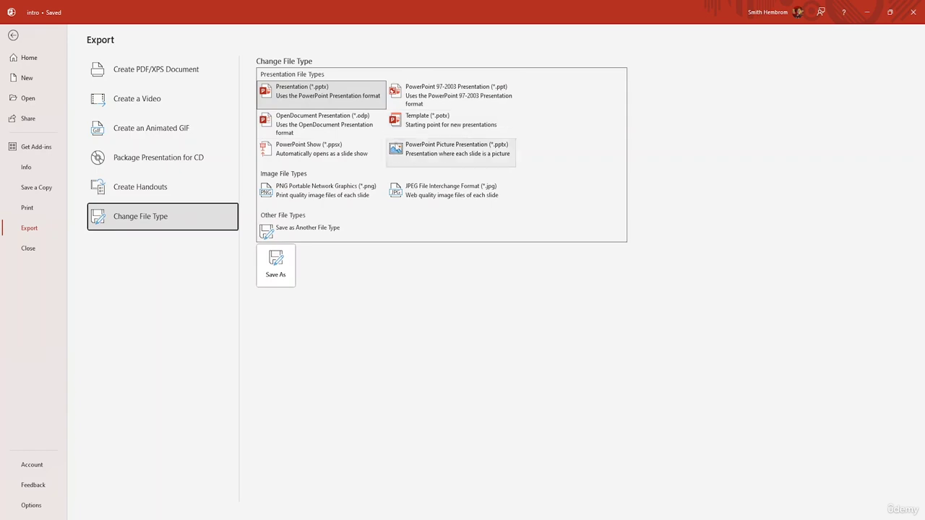
Close the intro presentation and view the account and feedback pages from the other open presentation
left_click(31, 250)
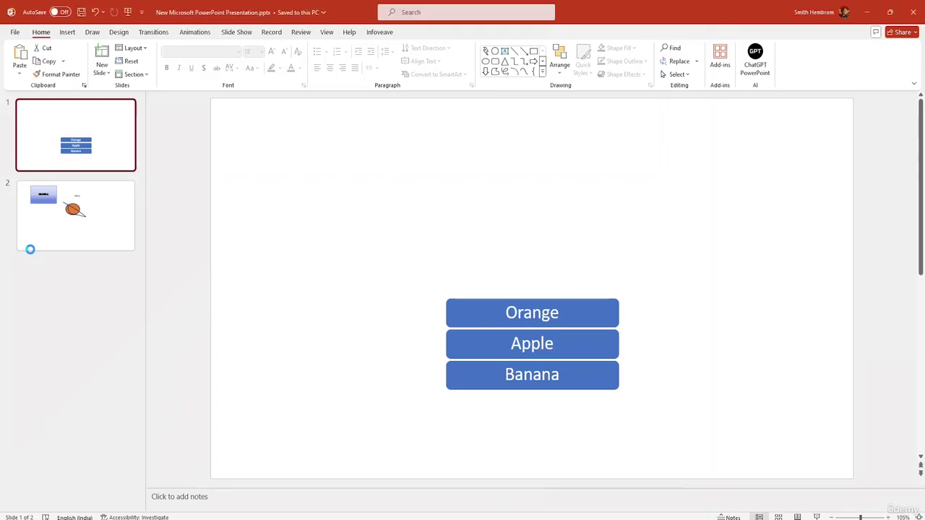
left_click(15, 31)
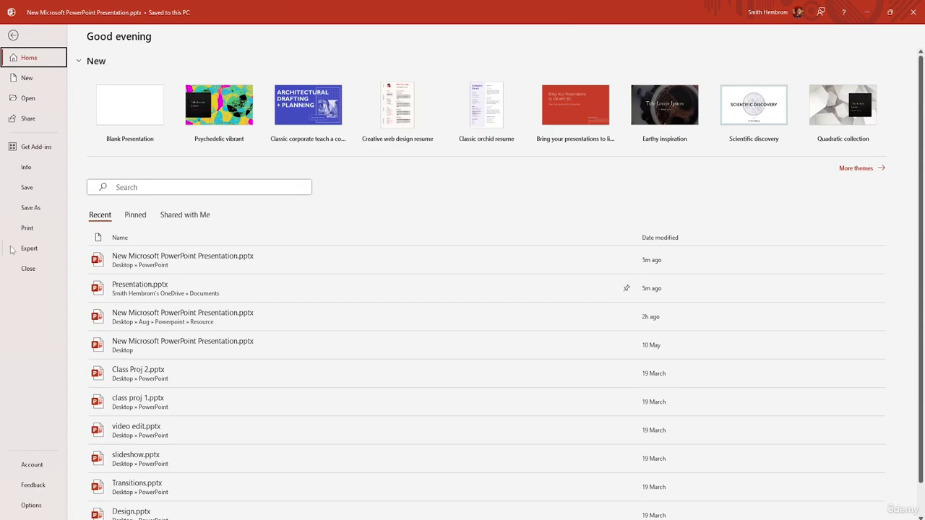
left_click(38, 467)
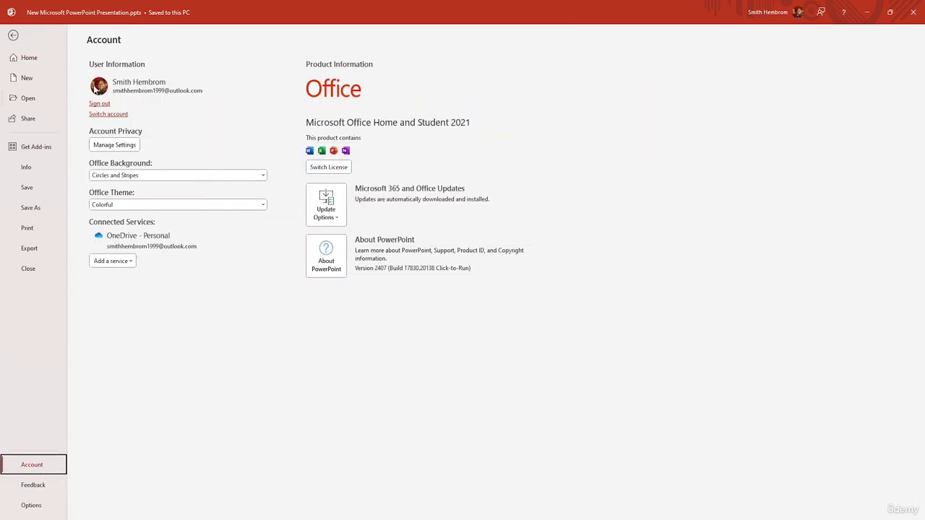
left_click(36, 487)
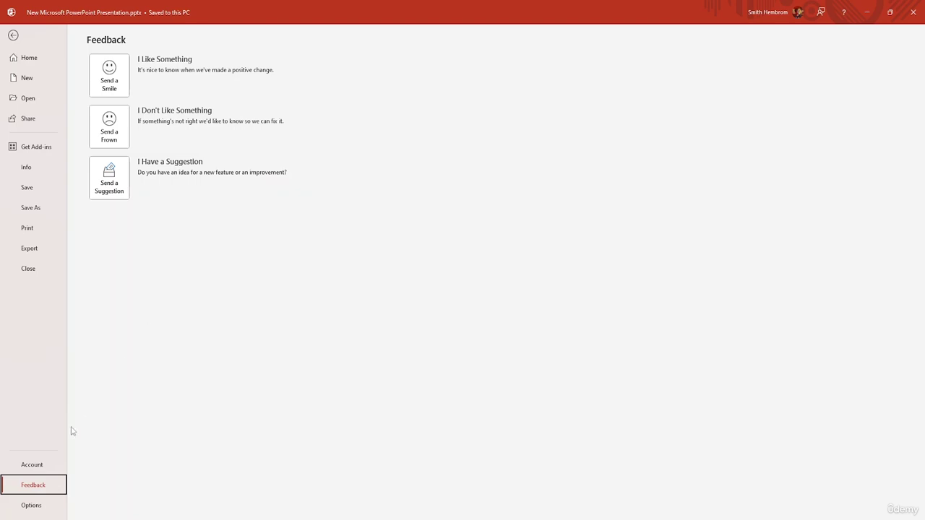
Open the PowerPoint Options and look through the Save, Proofing and General settings
left_click(31, 505)
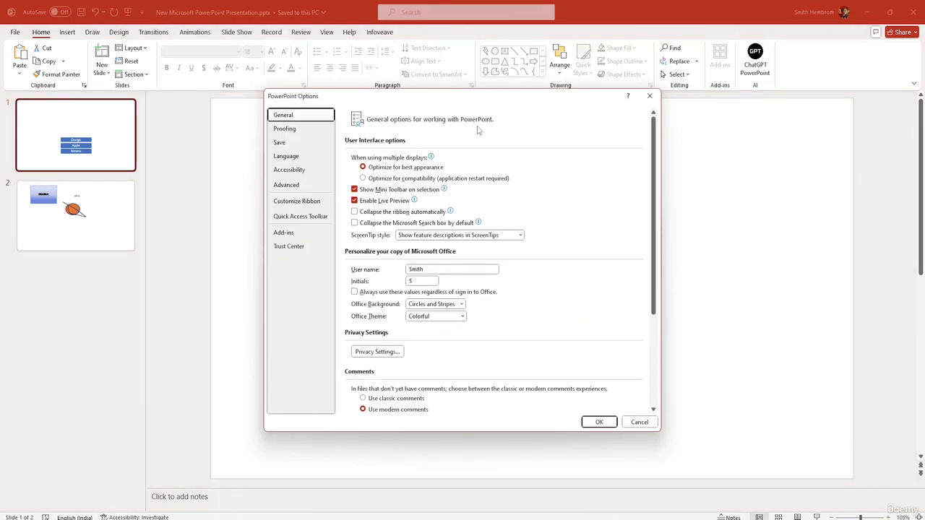
left_click(304, 143)
left_click(312, 128)
left_click(313, 116)
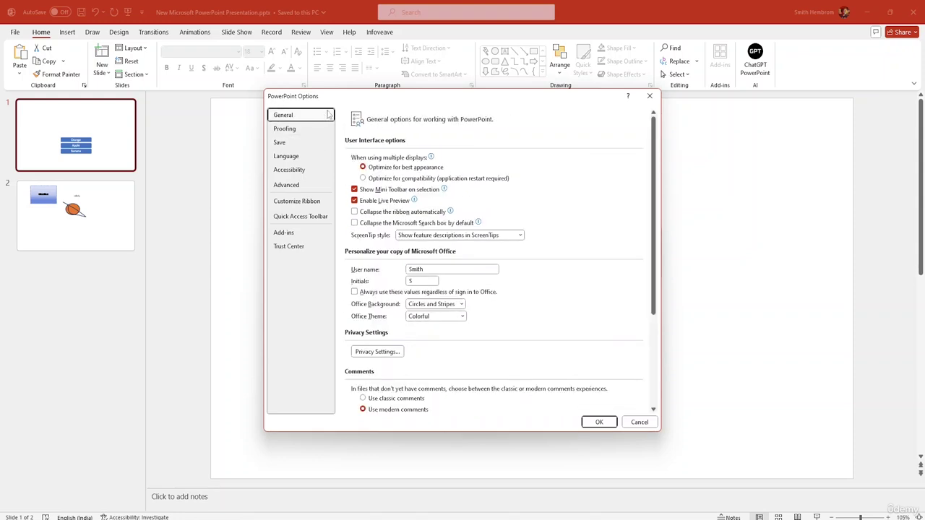